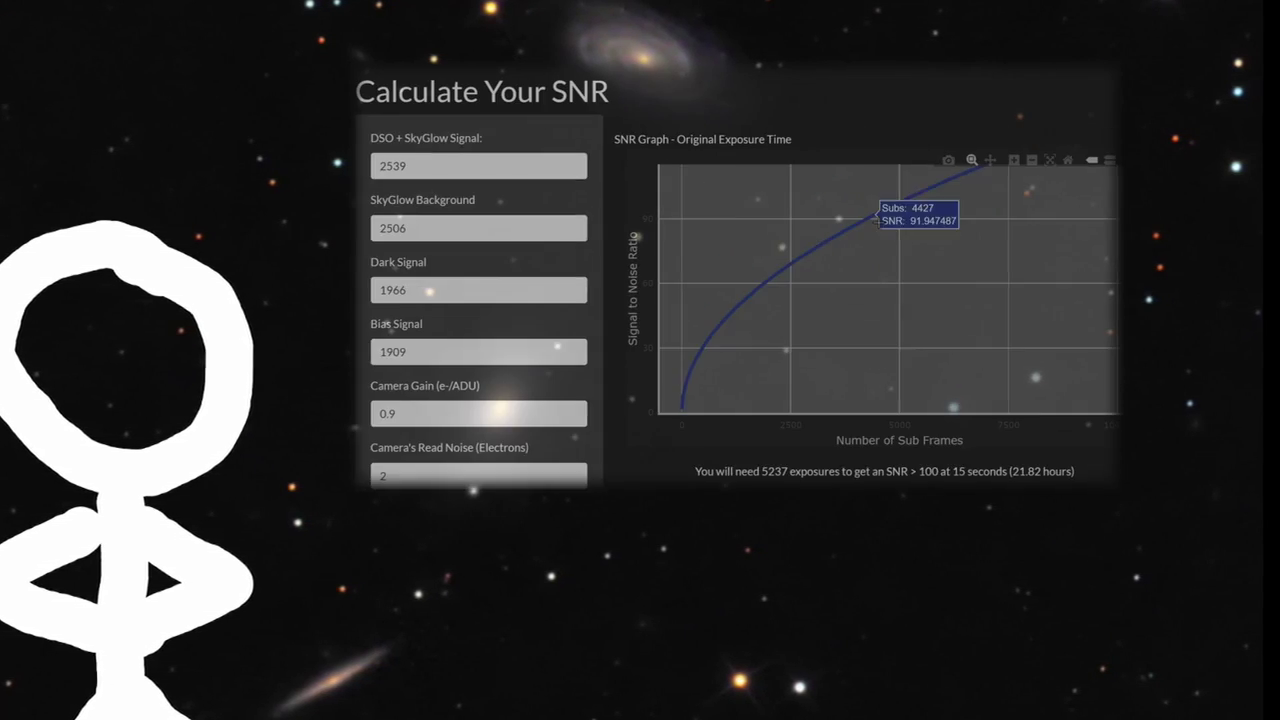
# Raise the SNR calculator's Mult. exposure slider to 5 for the 75-second exposure curve
pyautogui.moveTo(426, 373); pyautogui.dragTo(579, 375)
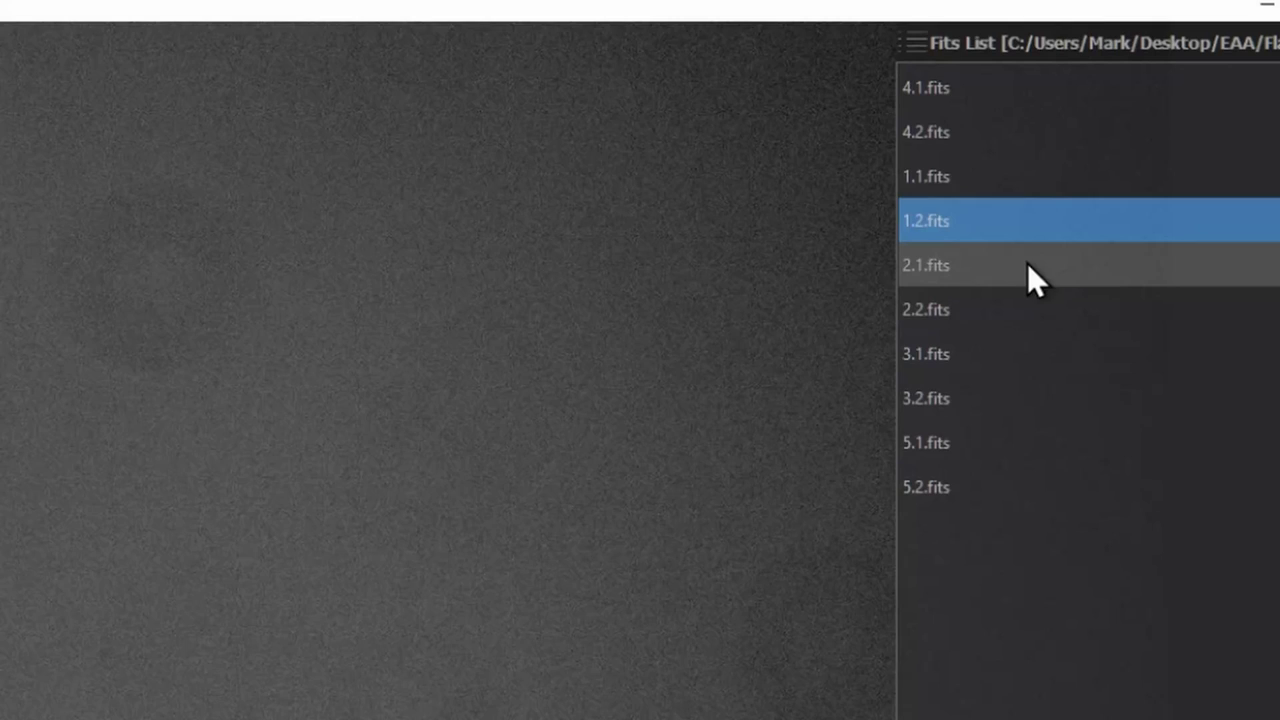
# Preview flats 2.1.fits, 2.2.fits, 3.1.fits, 3.2.fits, 5.1.fits and 5.2.fits in turn
pyautogui.click(1028, 266)
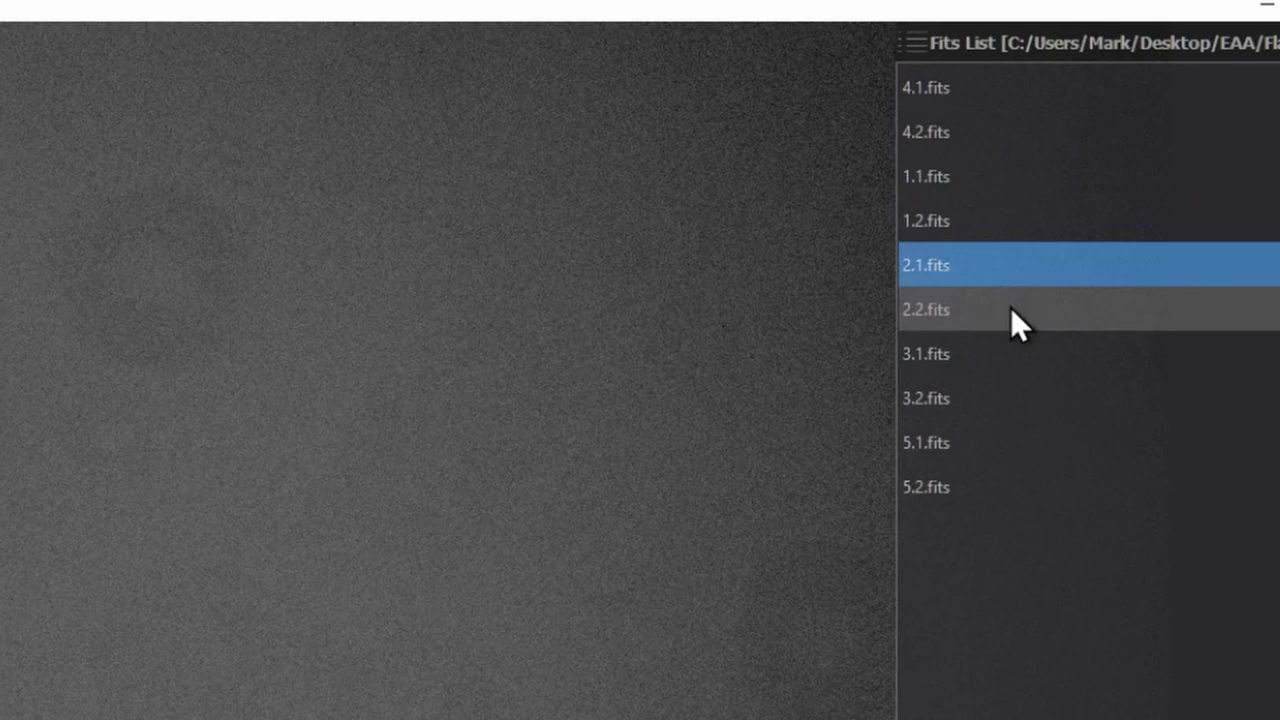
pyautogui.click(1008, 322)
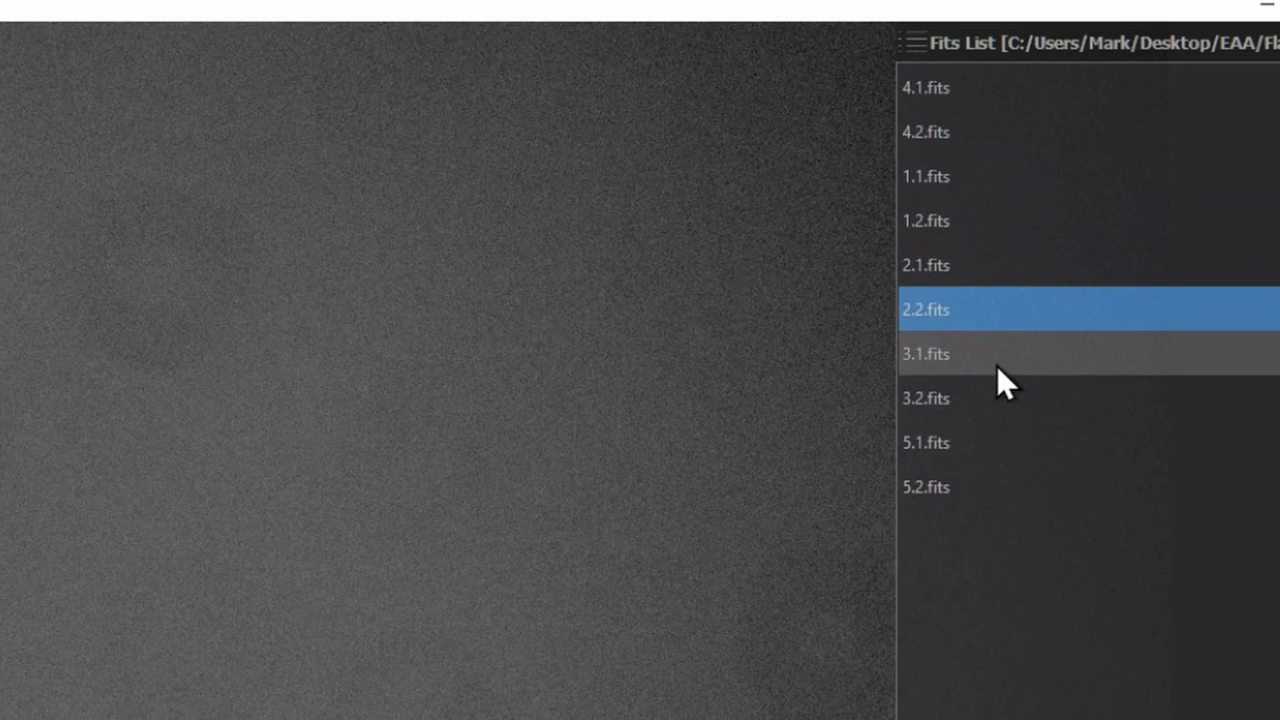
pyautogui.click(997, 366)
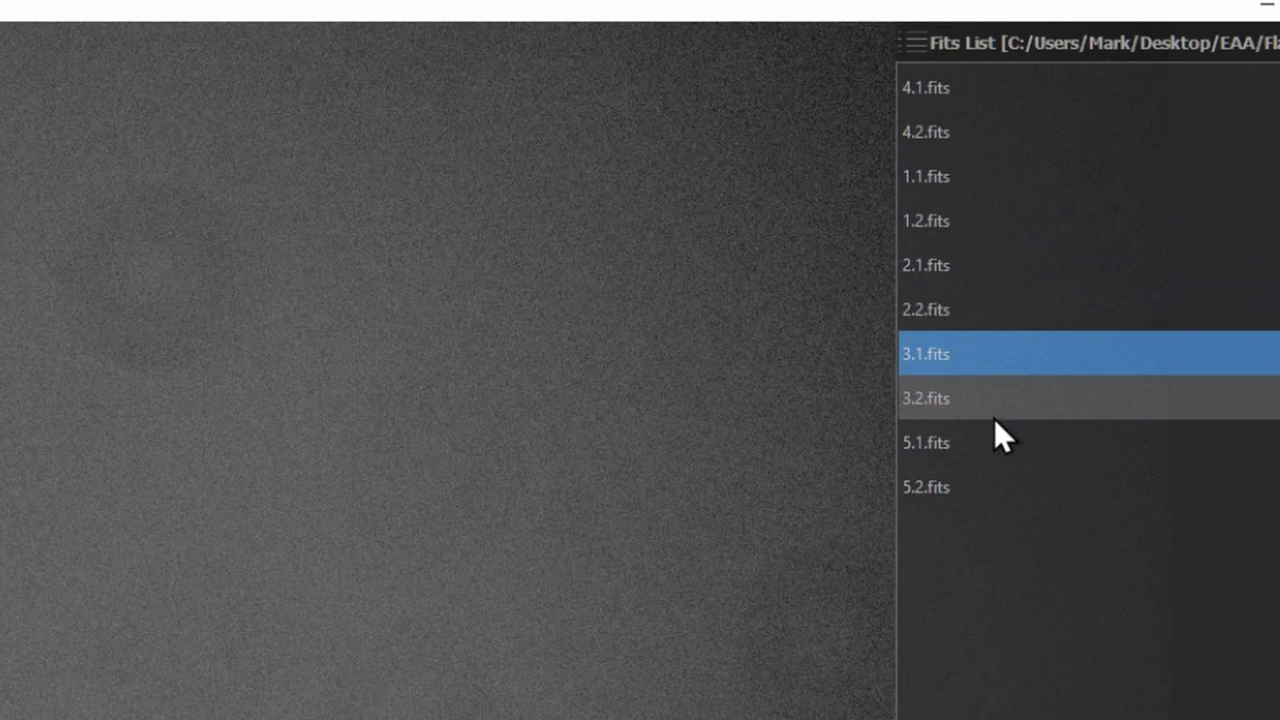
pyautogui.click(994, 416)
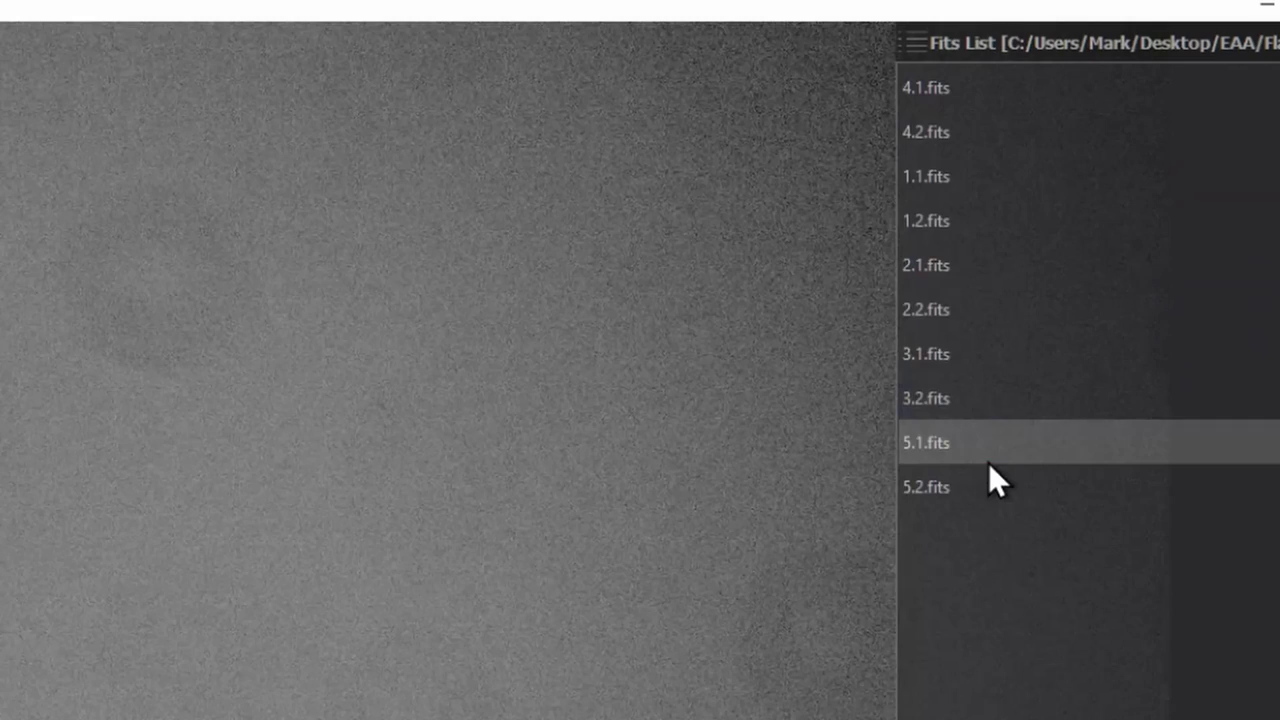
pyautogui.click(988, 462)
pyautogui.click(977, 490)
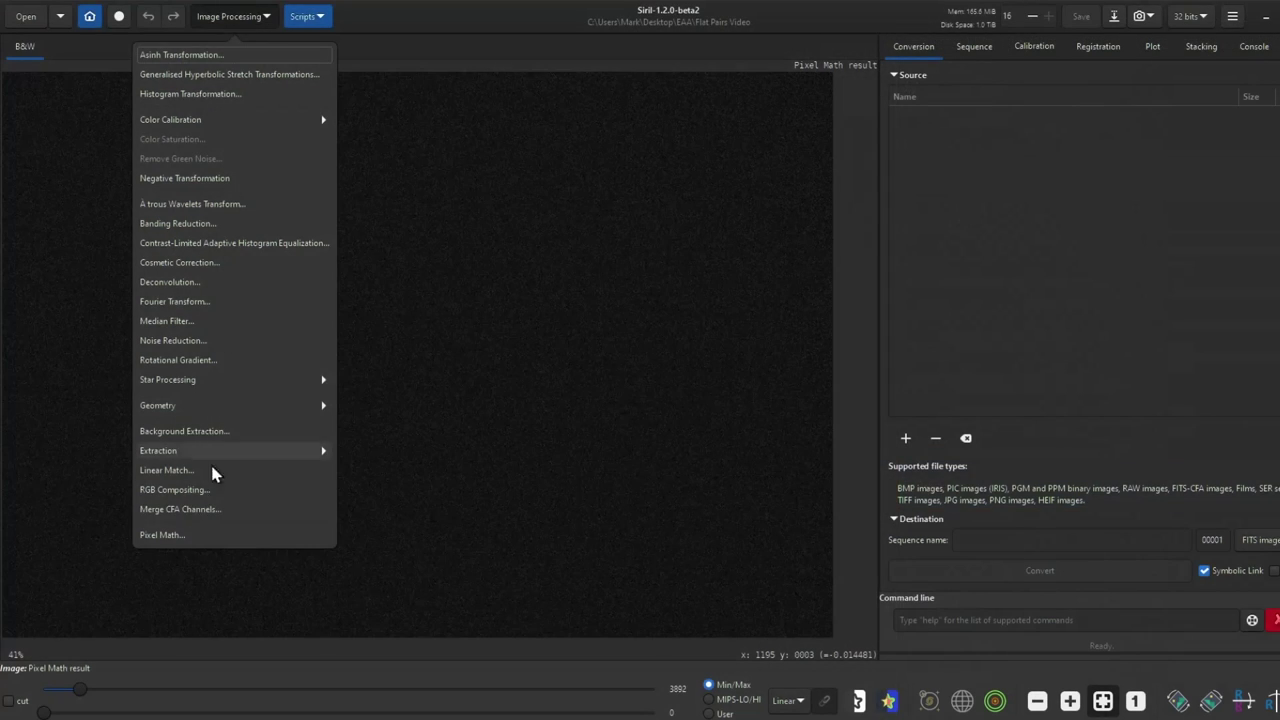
# Apply the Pixel Math expression P1-P2 to subtract flat 1.2.fits from 1.1.fits
pyautogui.click(214, 536)
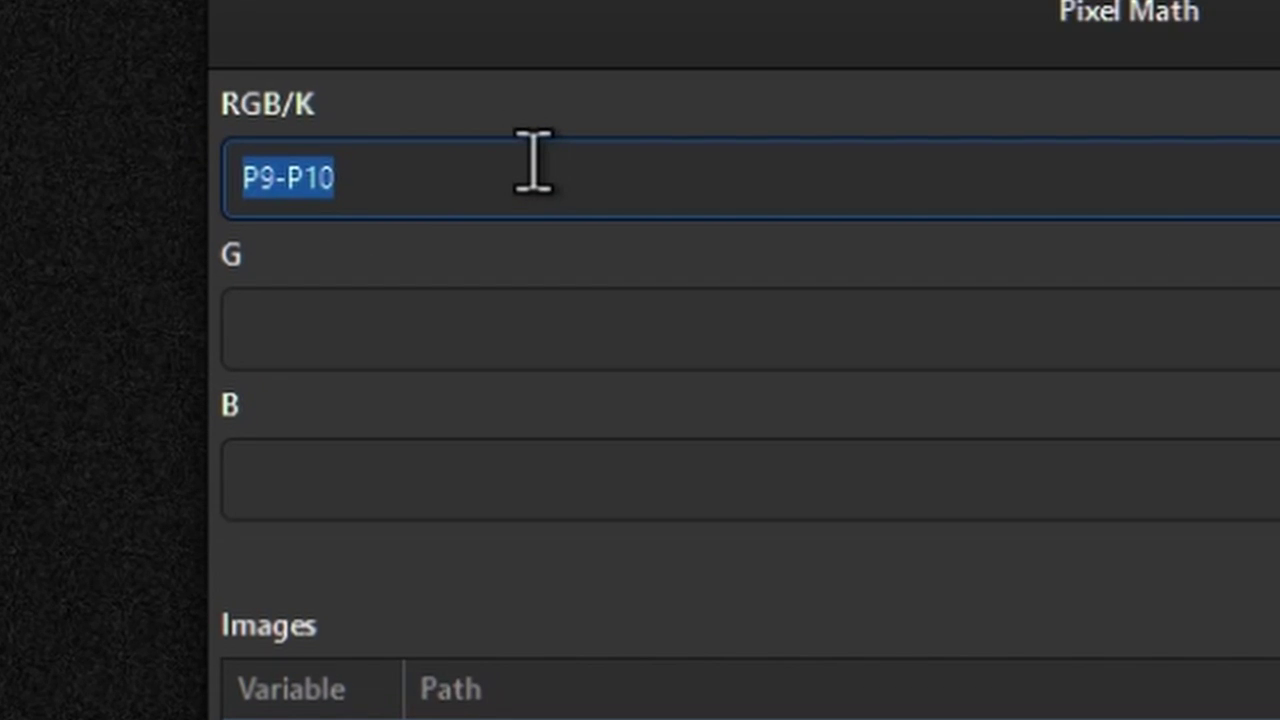
pyautogui.write('P1')
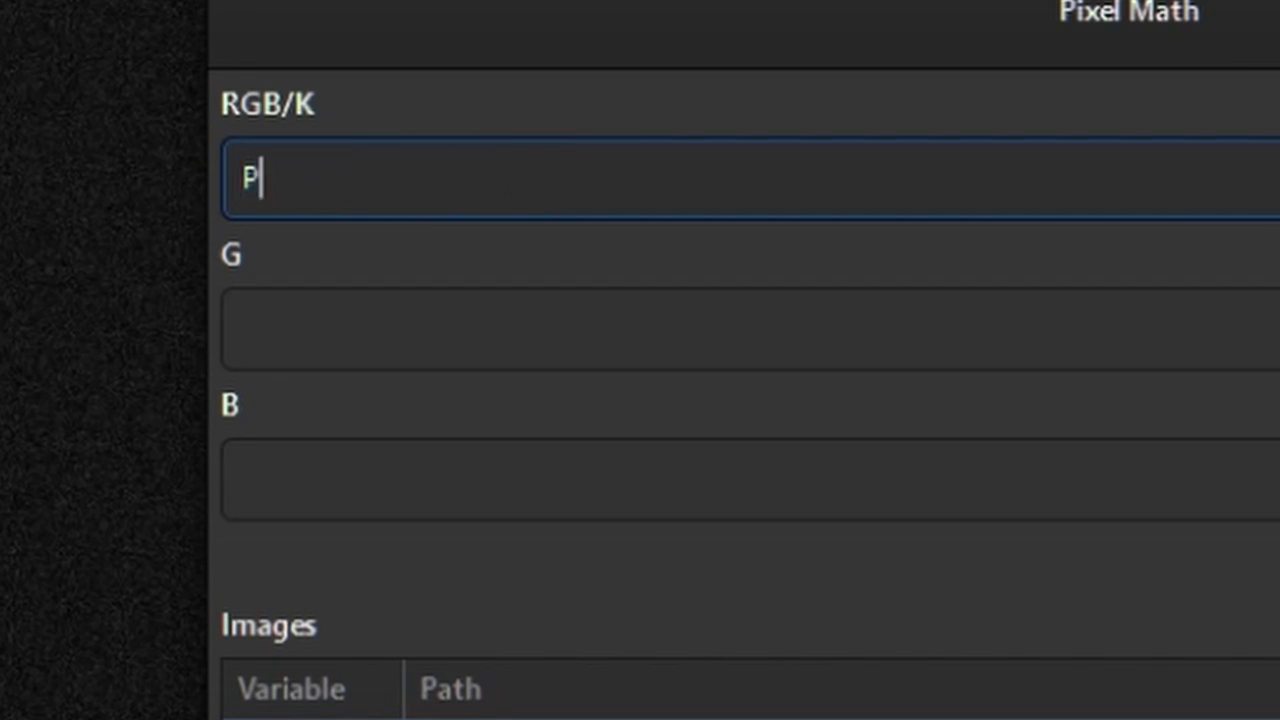
pyautogui.write('-P2')
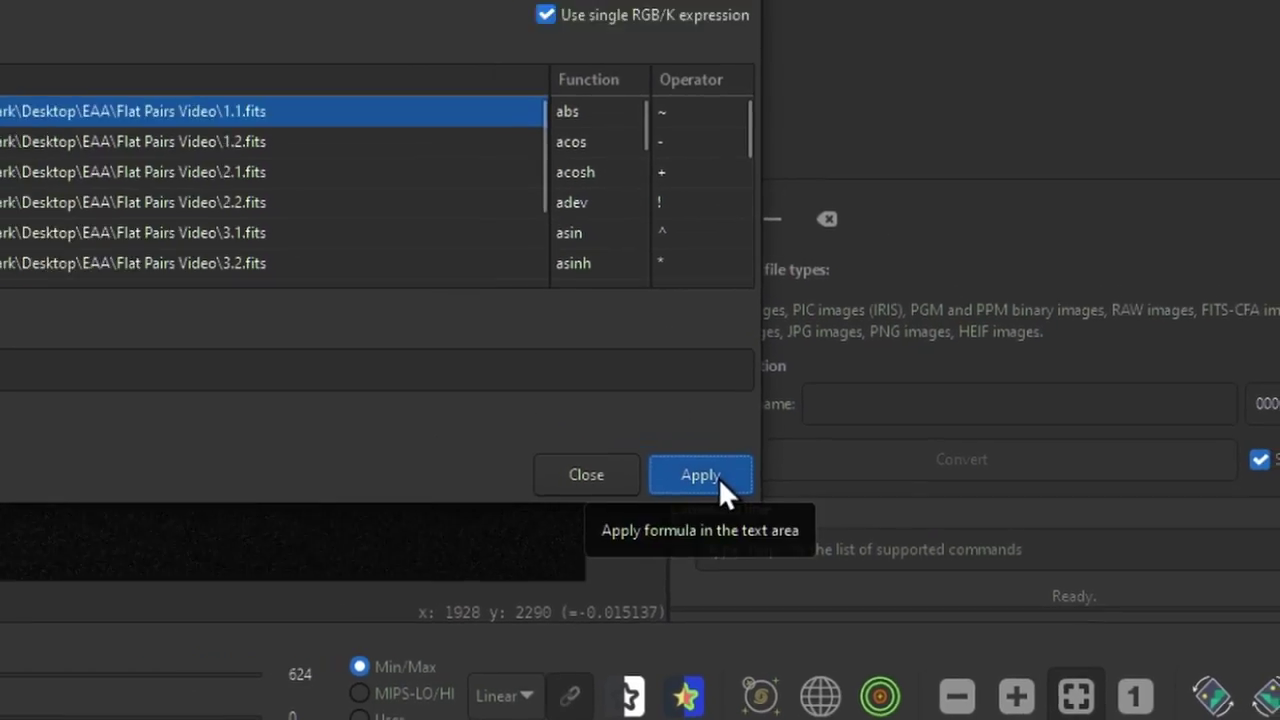
pyautogui.moveTo(620, 60); pyautogui.dragTo(1135, 108)
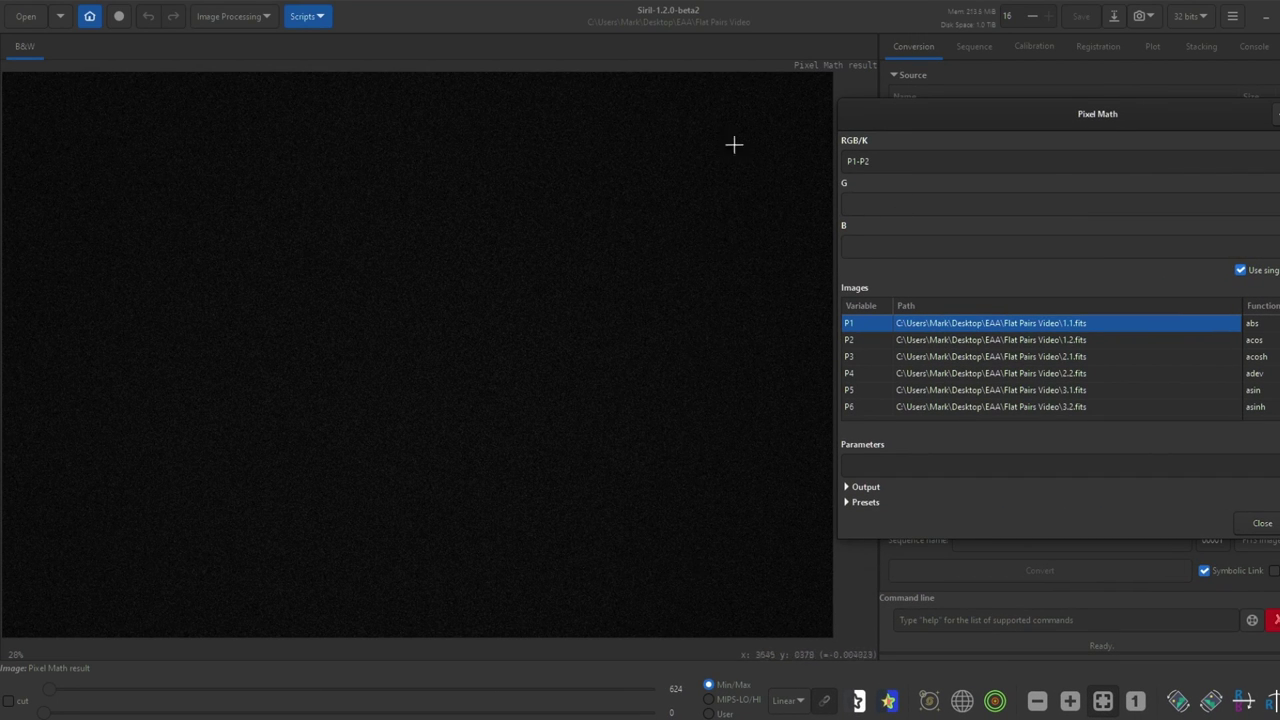
# Show the difference image's statistics (mean -44.6, sigma 126.4) and reopen Pixel Math
pyautogui.rightClick(362, 264)
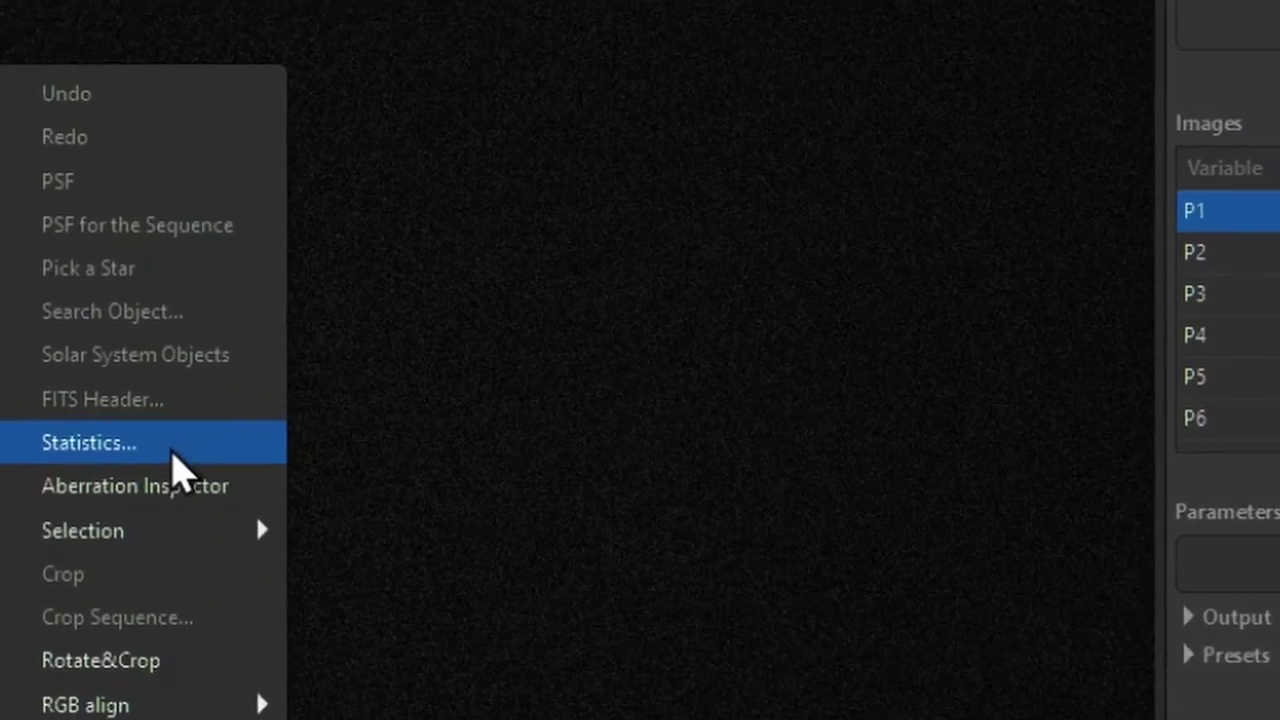
pyautogui.click(436, 420)
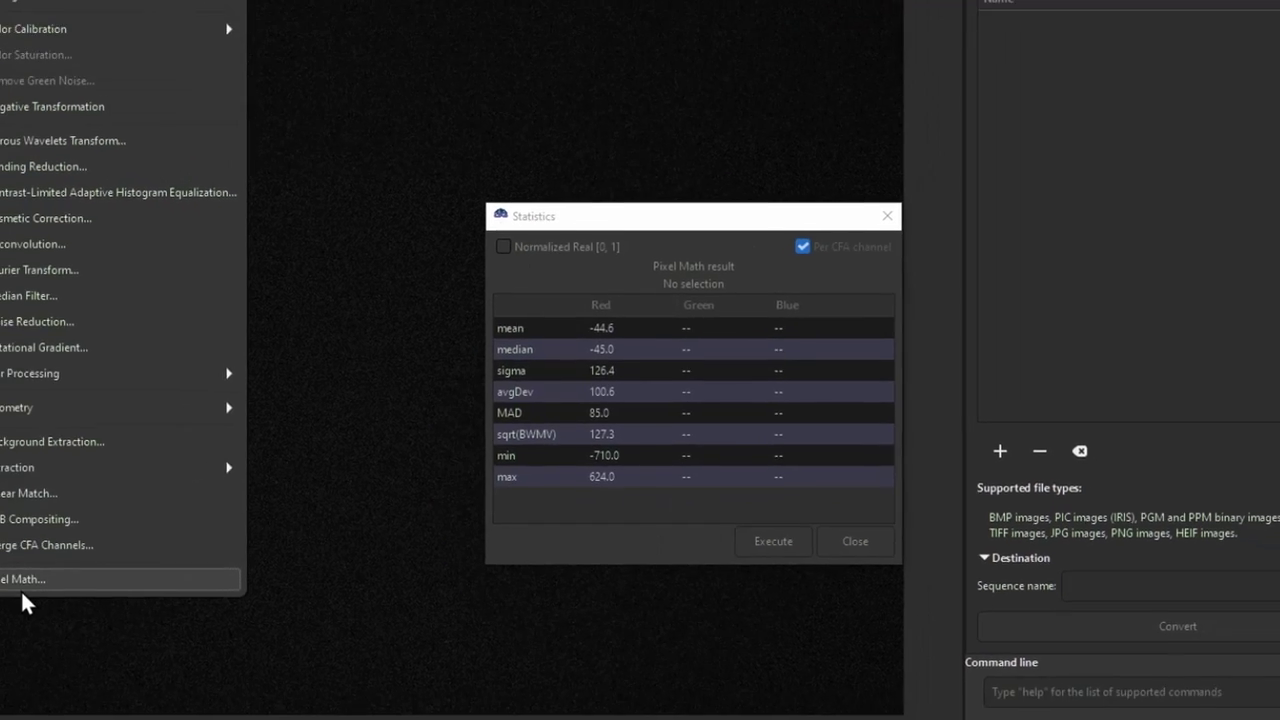
pyautogui.click(60, 608)
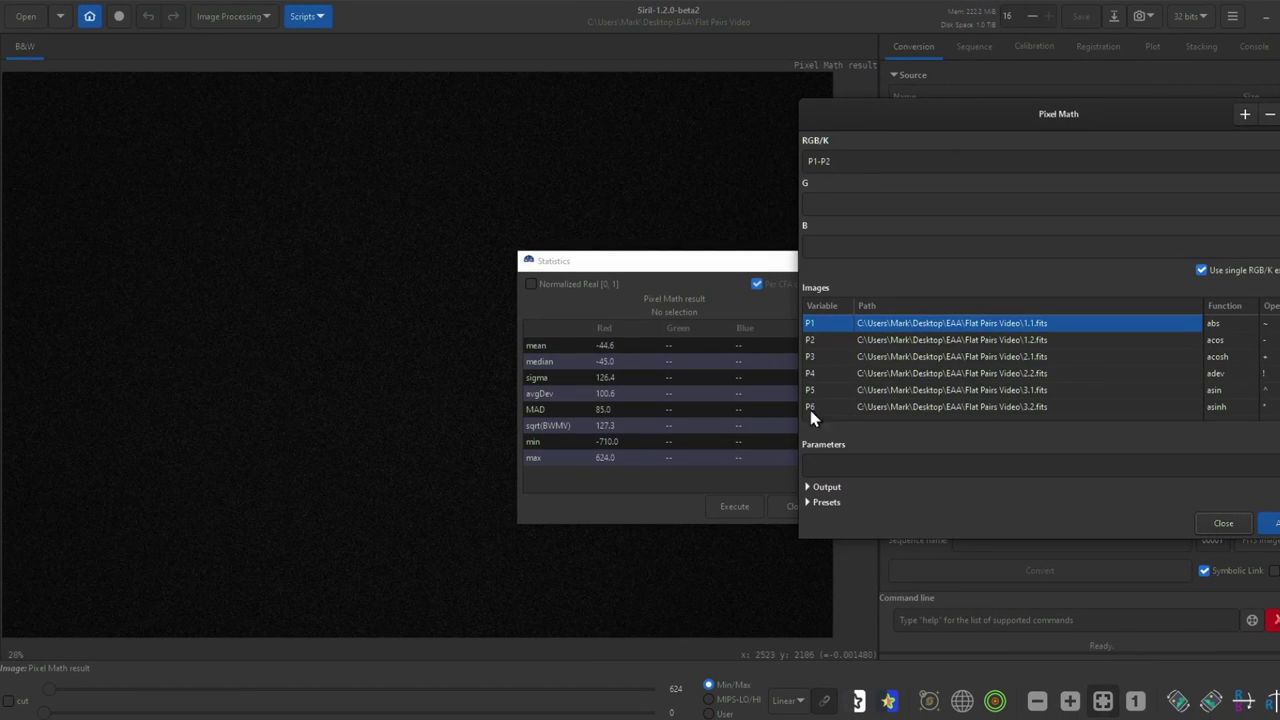
# Apply Pixel Math expression P1 and read the single flat's mean in Statistics
pyautogui.moveTo(1063, 117); pyautogui.dragTo(955, 173)
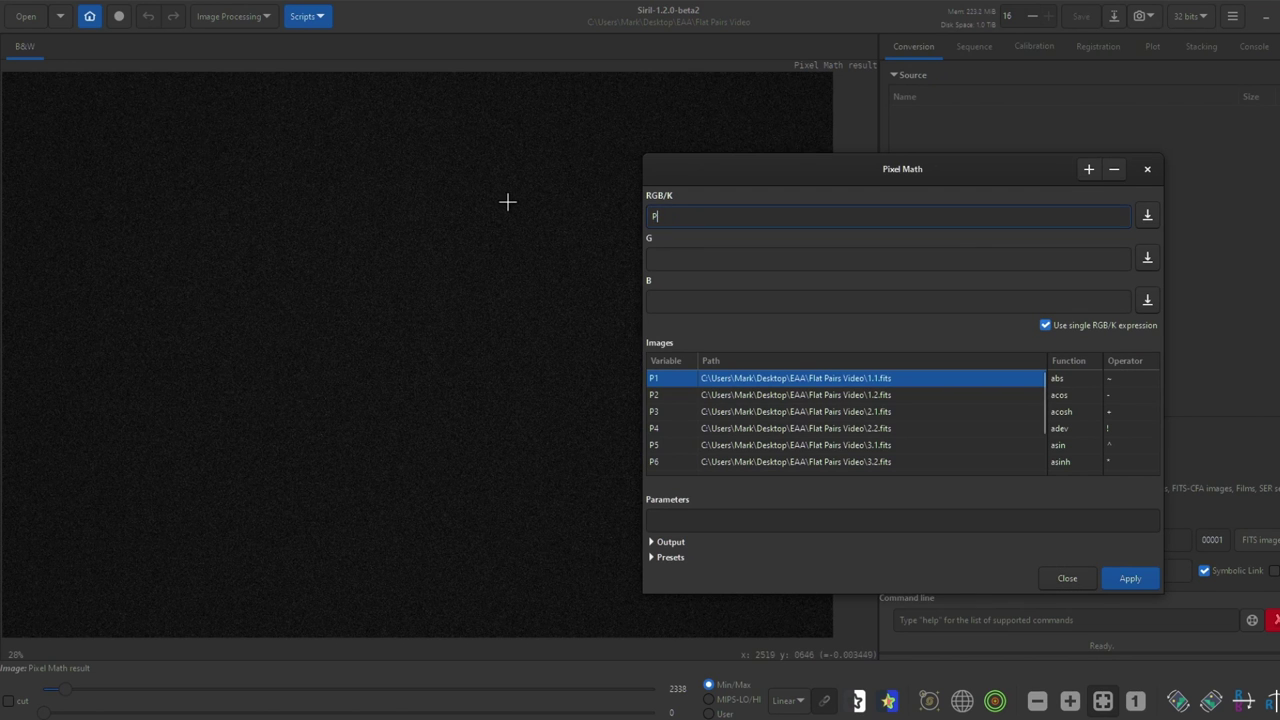
pyautogui.write('1')
pyautogui.click(1130, 579)
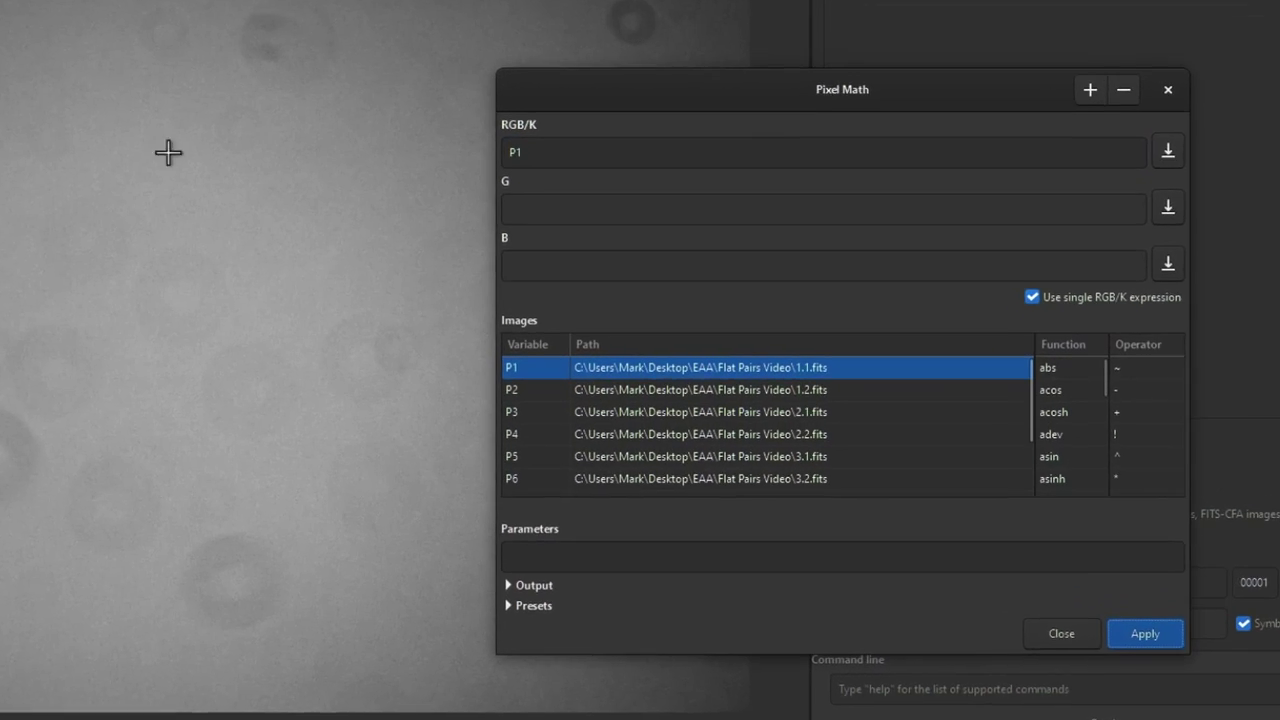
pyautogui.rightClick(2, 198)
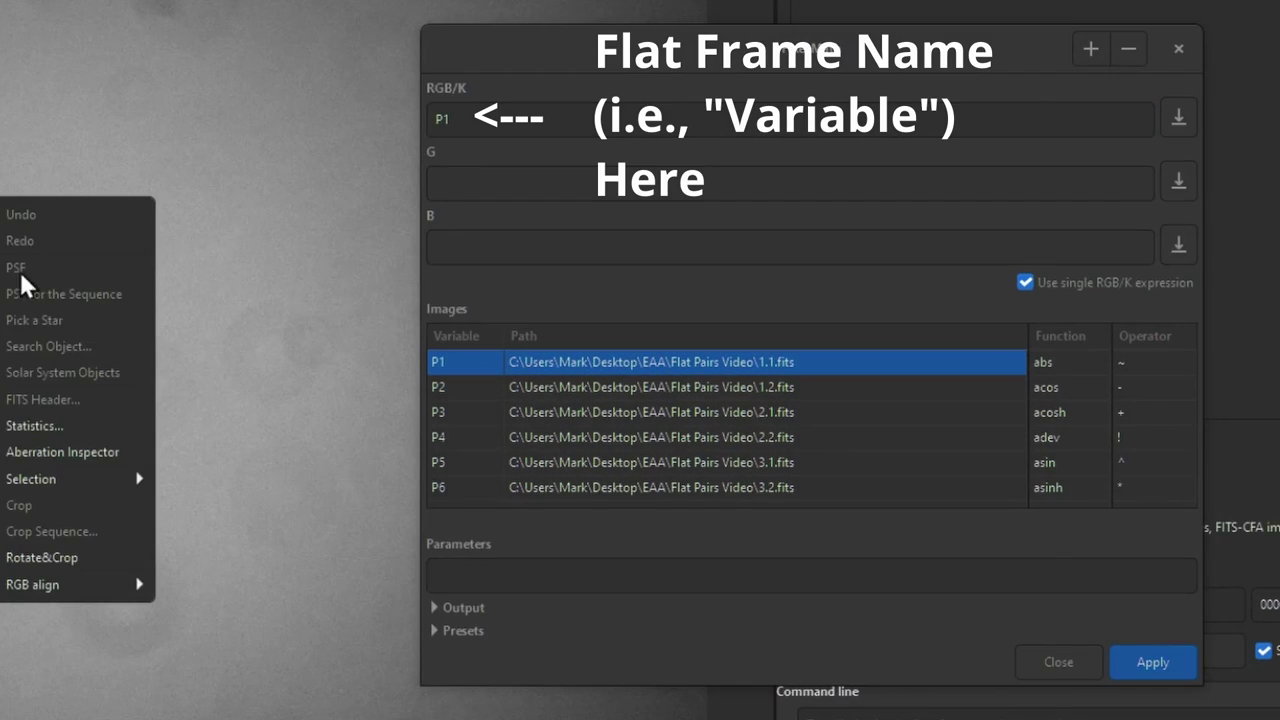
pyautogui.click(78, 427)
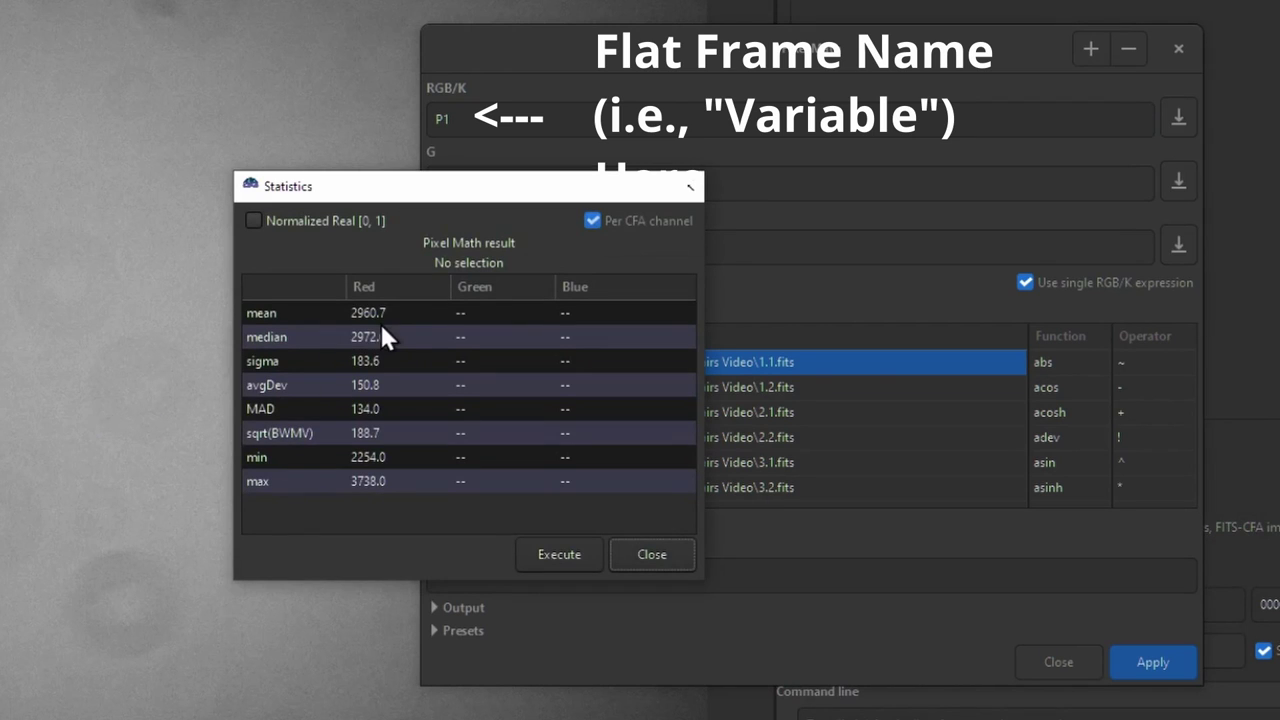
pyautogui.click(408, 311)
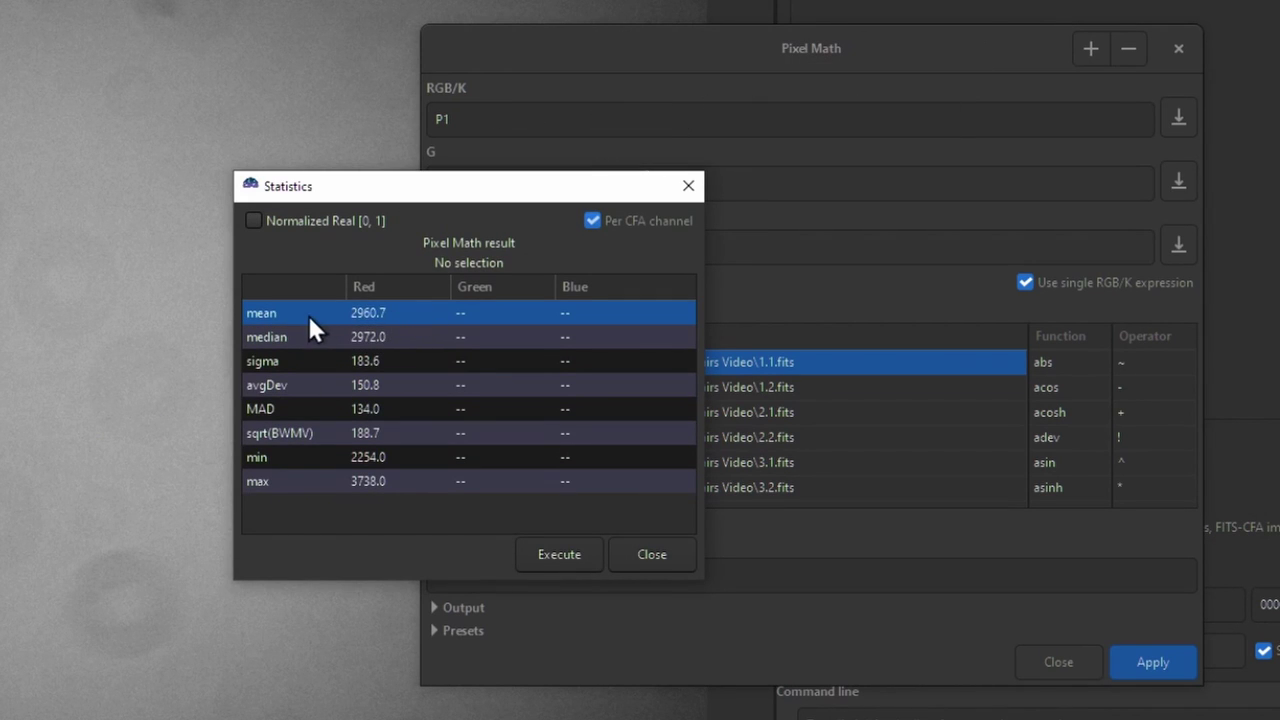
pyautogui.click(651, 556)
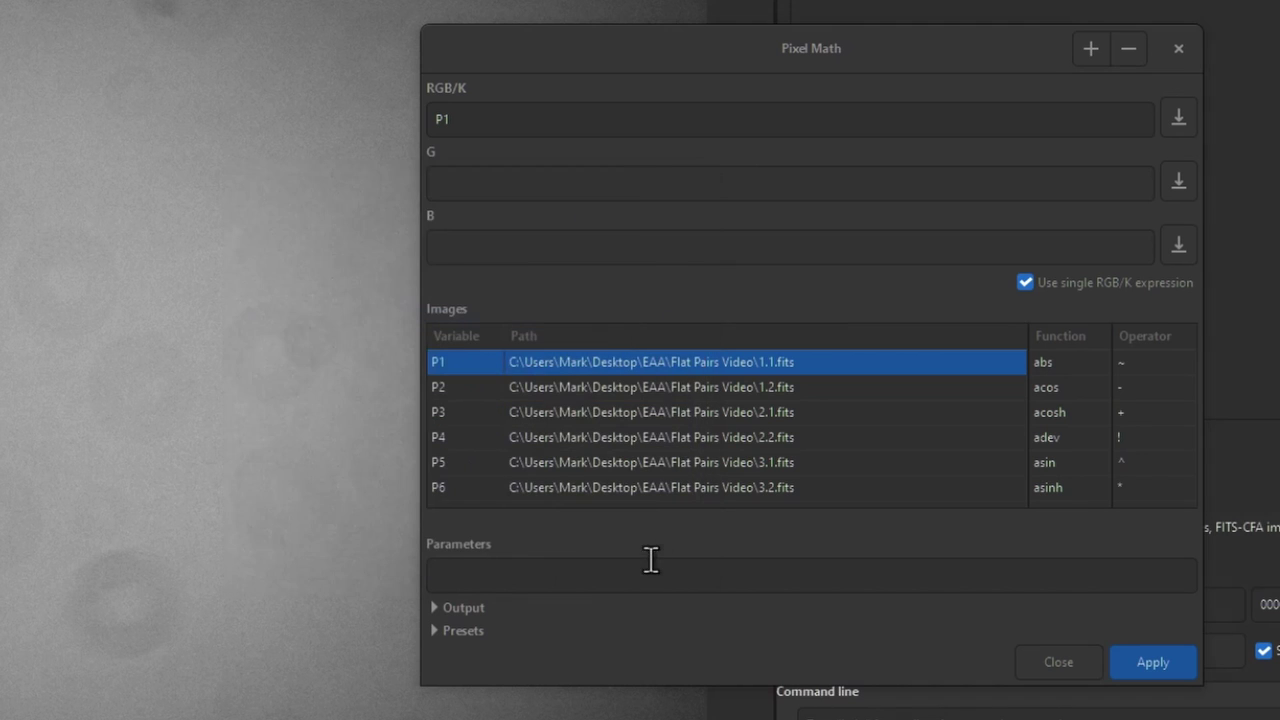
# Change the expression to P3 (flat 2.1.fits) and read its mean of 11646.3
pyautogui.click(504, 121)
pyautogui.doubleClick(507, 131)
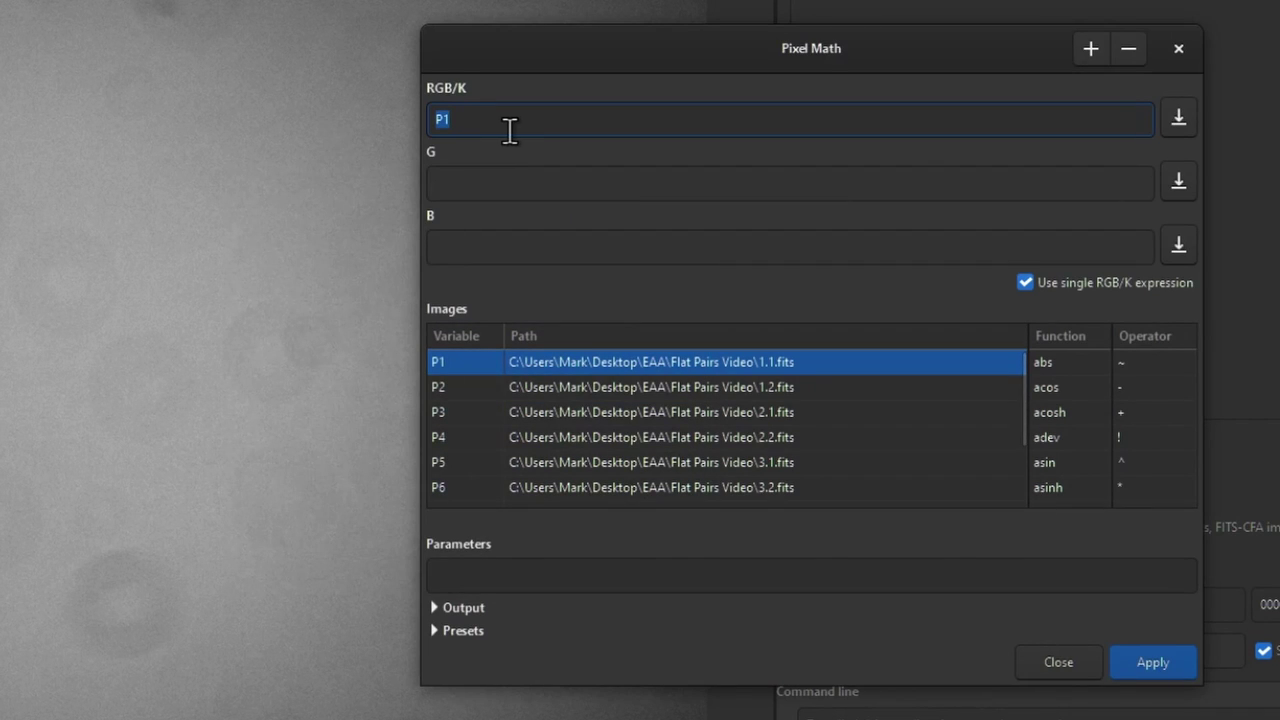
pyautogui.write('P')
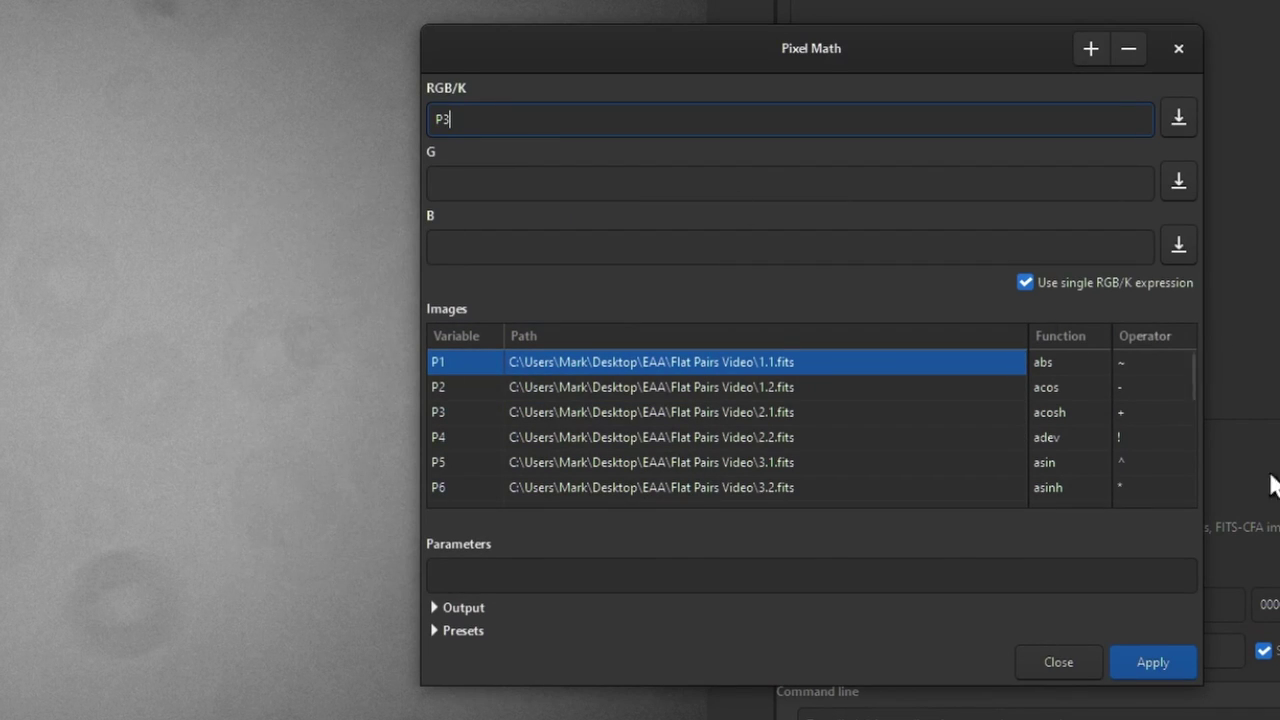
pyautogui.click(1152, 672)
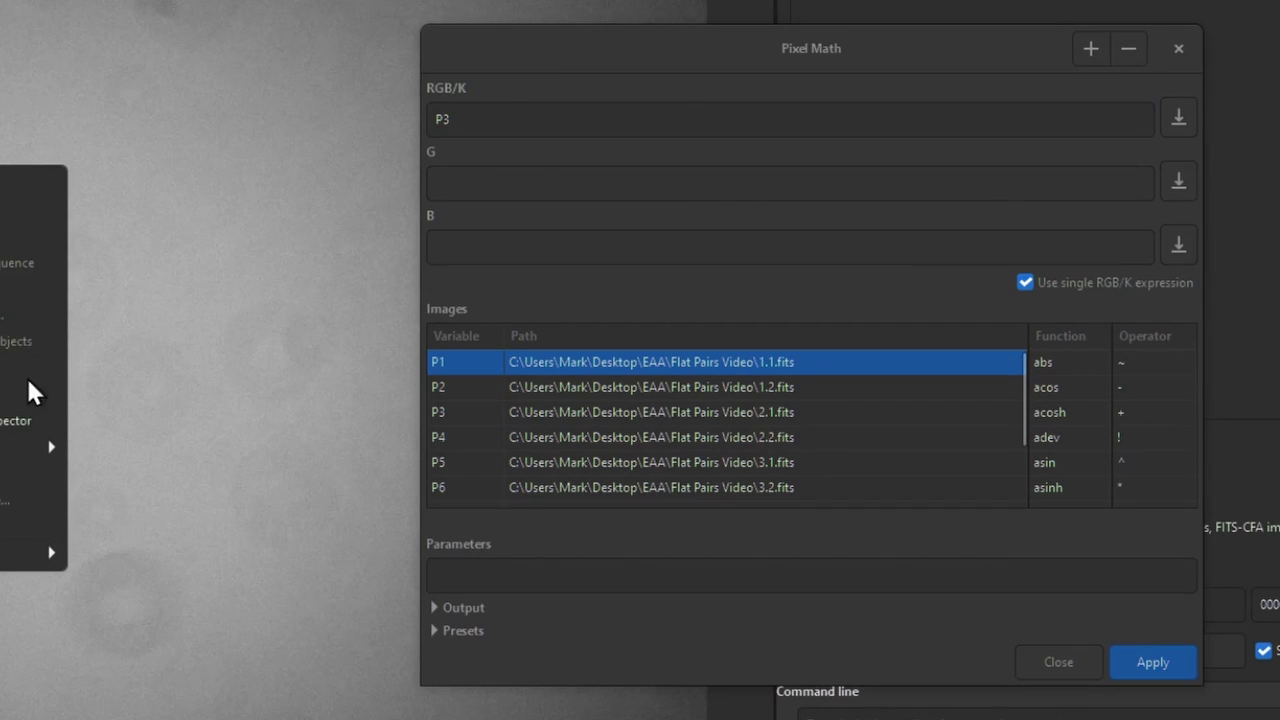
pyautogui.click(9, 399)
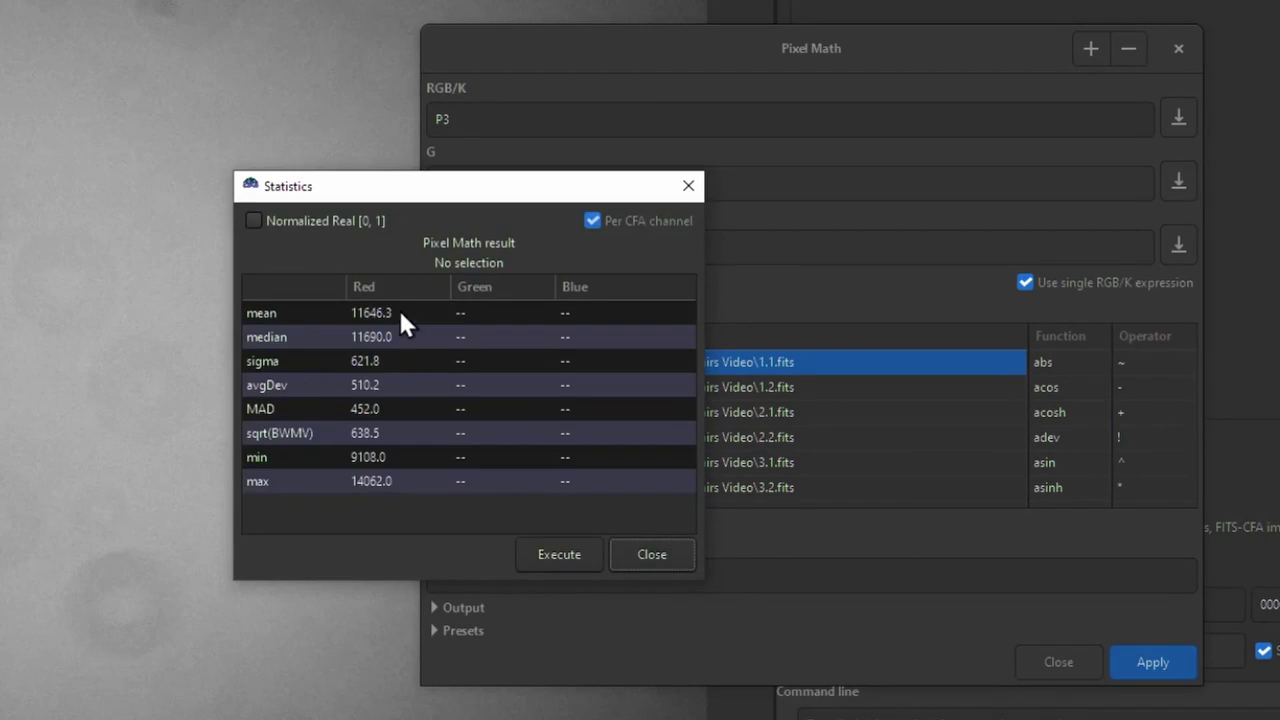
pyautogui.click(433, 313)
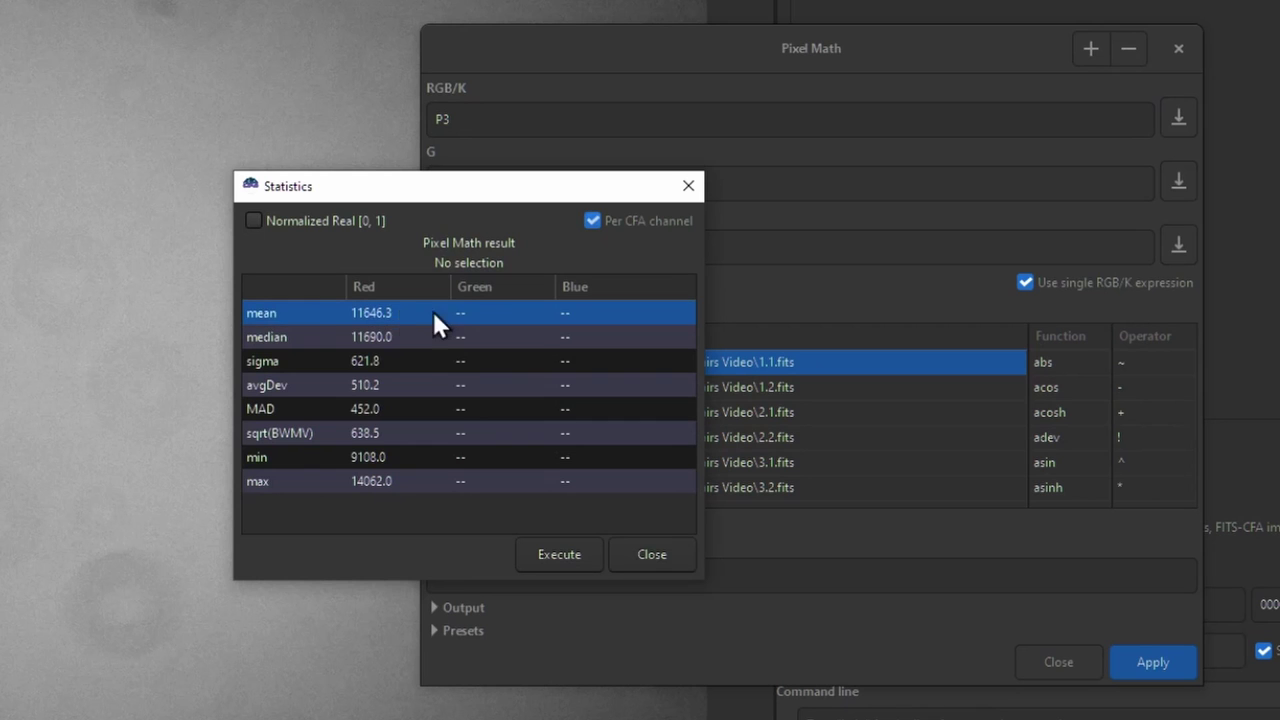
pyautogui.click(664, 559)
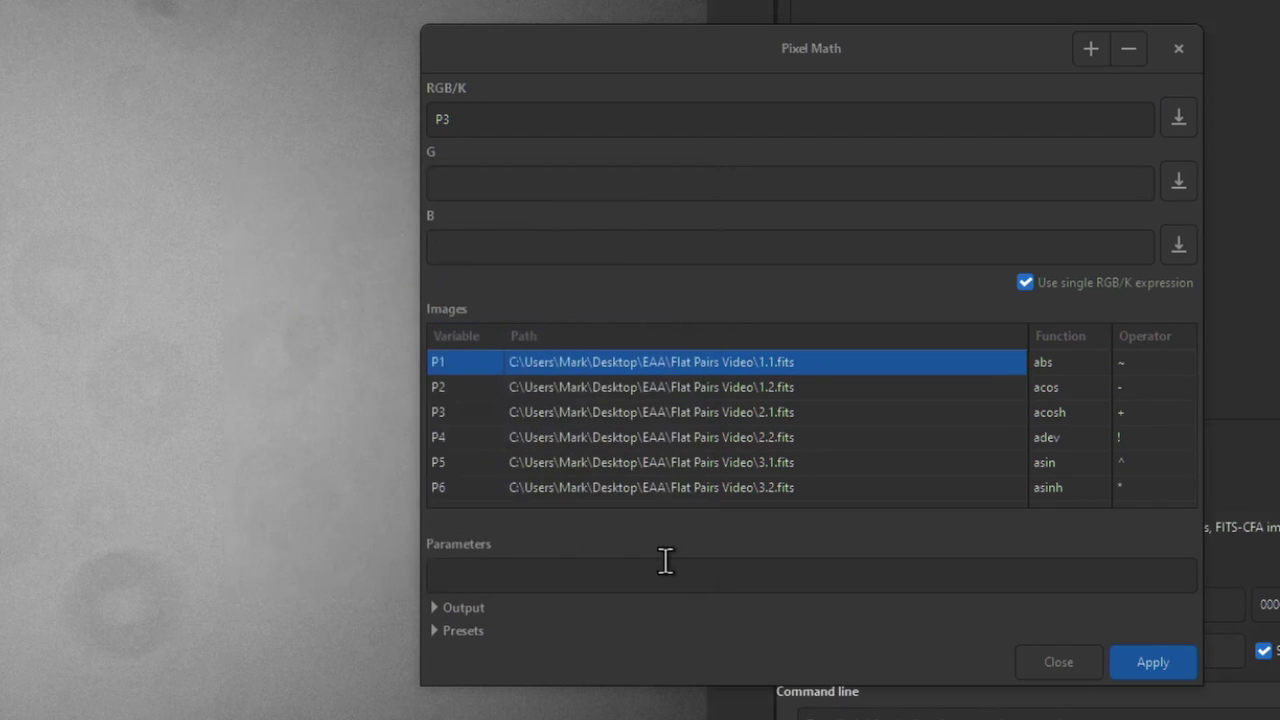
# Close Pixel Math and fill K2:K6 with =2*J2, doubling each Mean (5920 to 70122)
pyautogui.click(1060, 662)
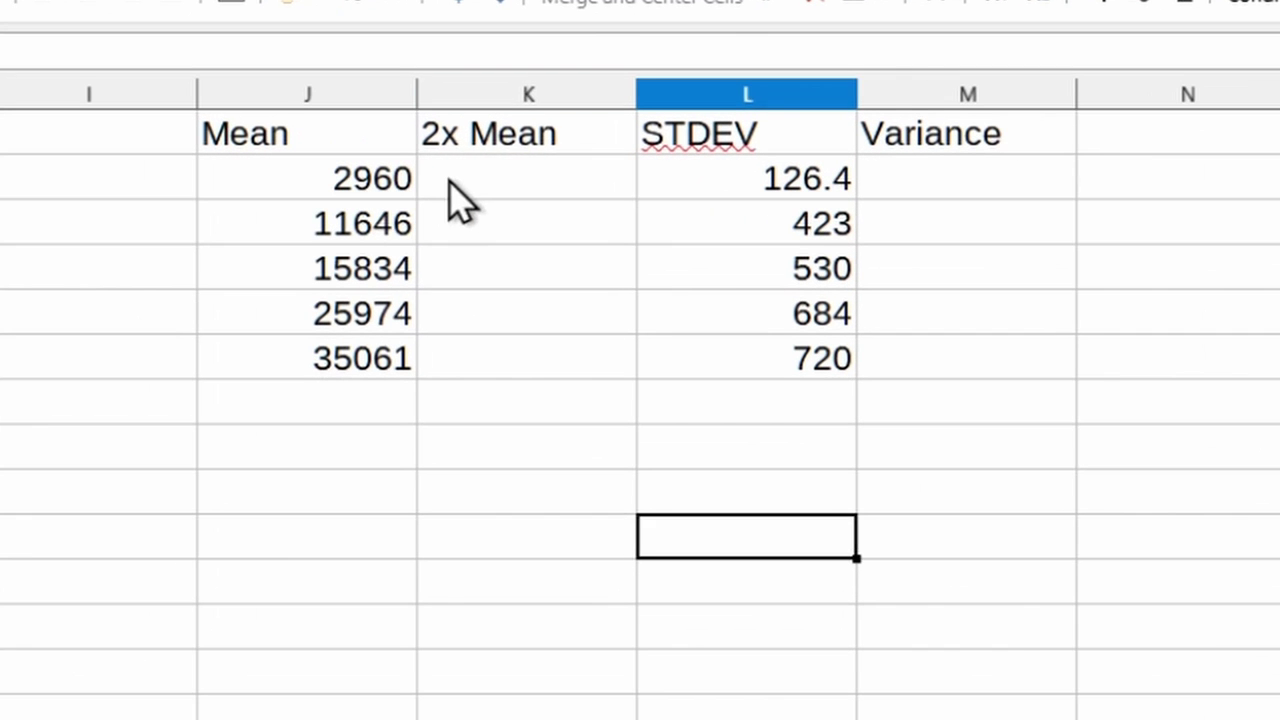
pyautogui.click(496, 167)
pyautogui.write('=')
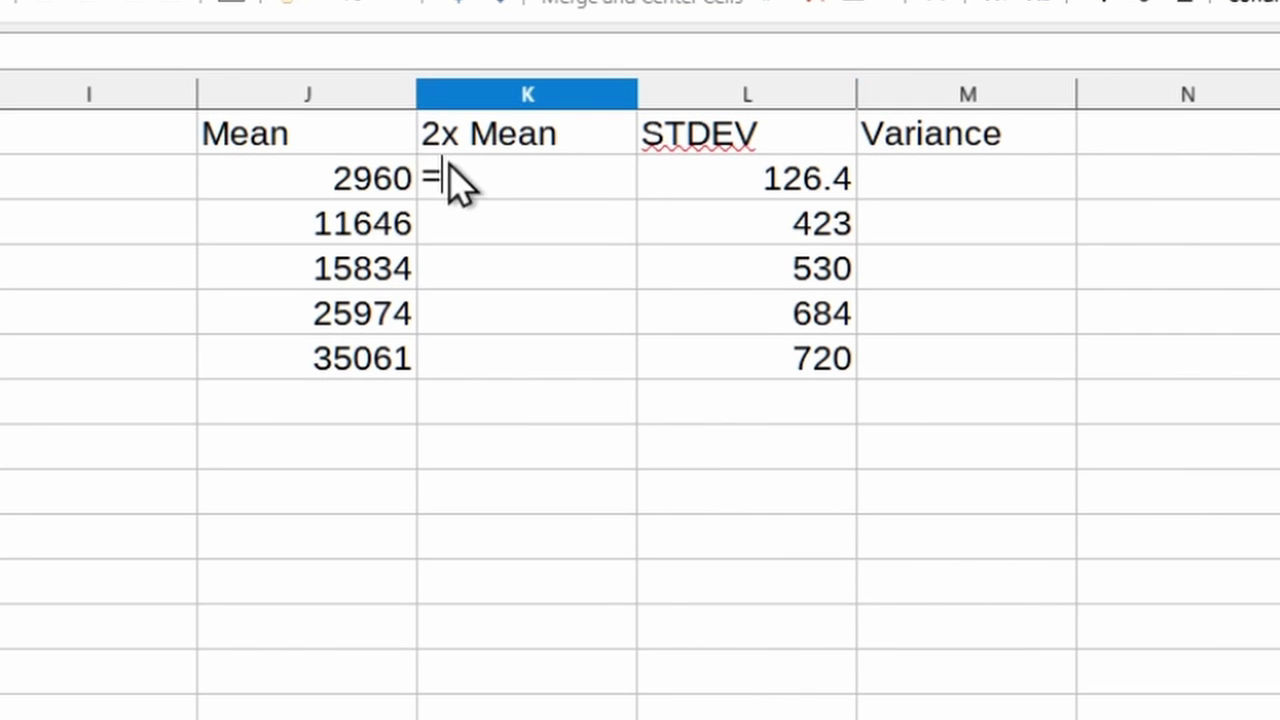
pyautogui.write('2*')
pyautogui.click(383, 187)
pyautogui.press('Return')
pyautogui.click(578, 205)
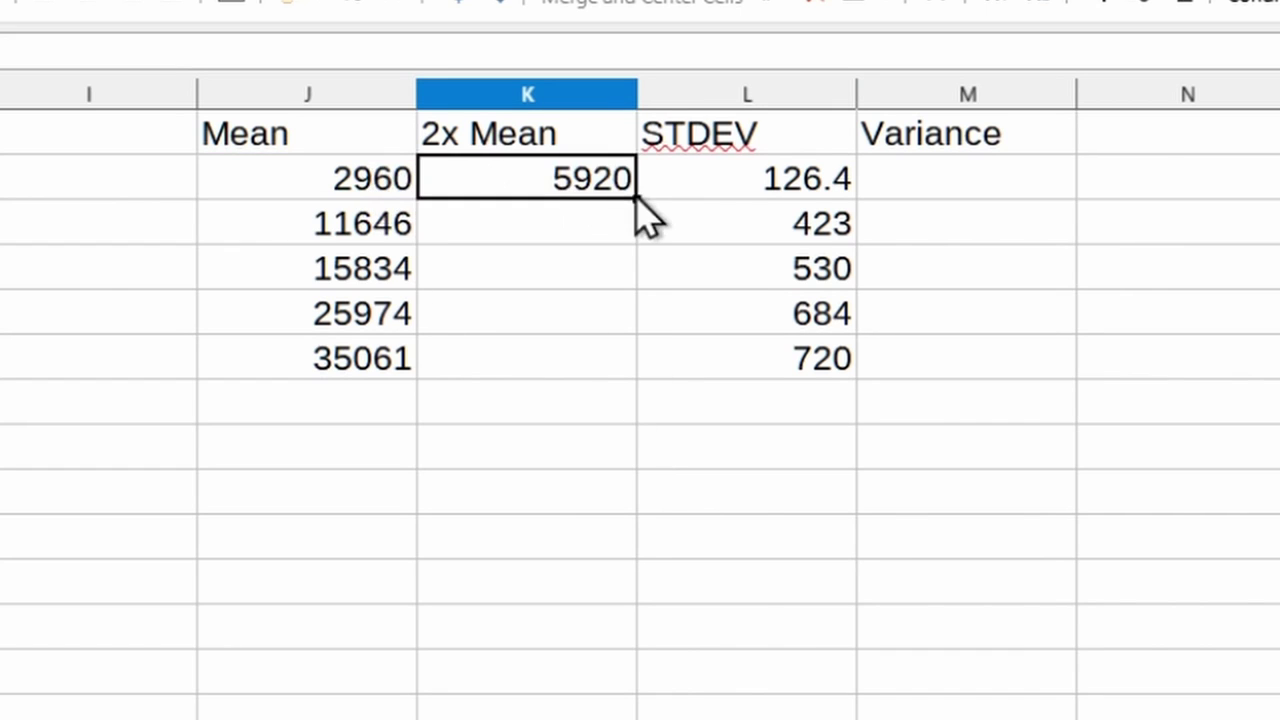
pyautogui.moveTo(636, 200); pyautogui.dragTo(632, 380)
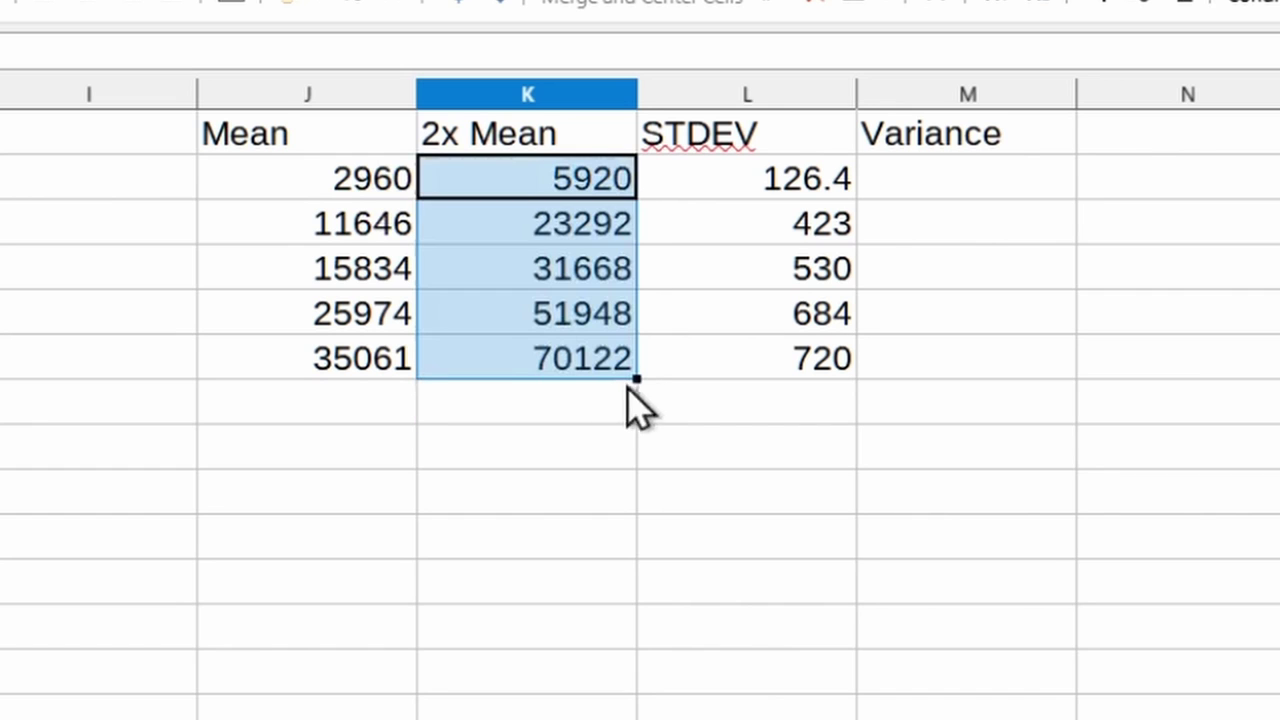
# Fill M2:M6 with =L2*L2, squaring each STDEV into Variance (15976.96 to 518400)
pyautogui.click(971, 190)
pyautogui.write('=')
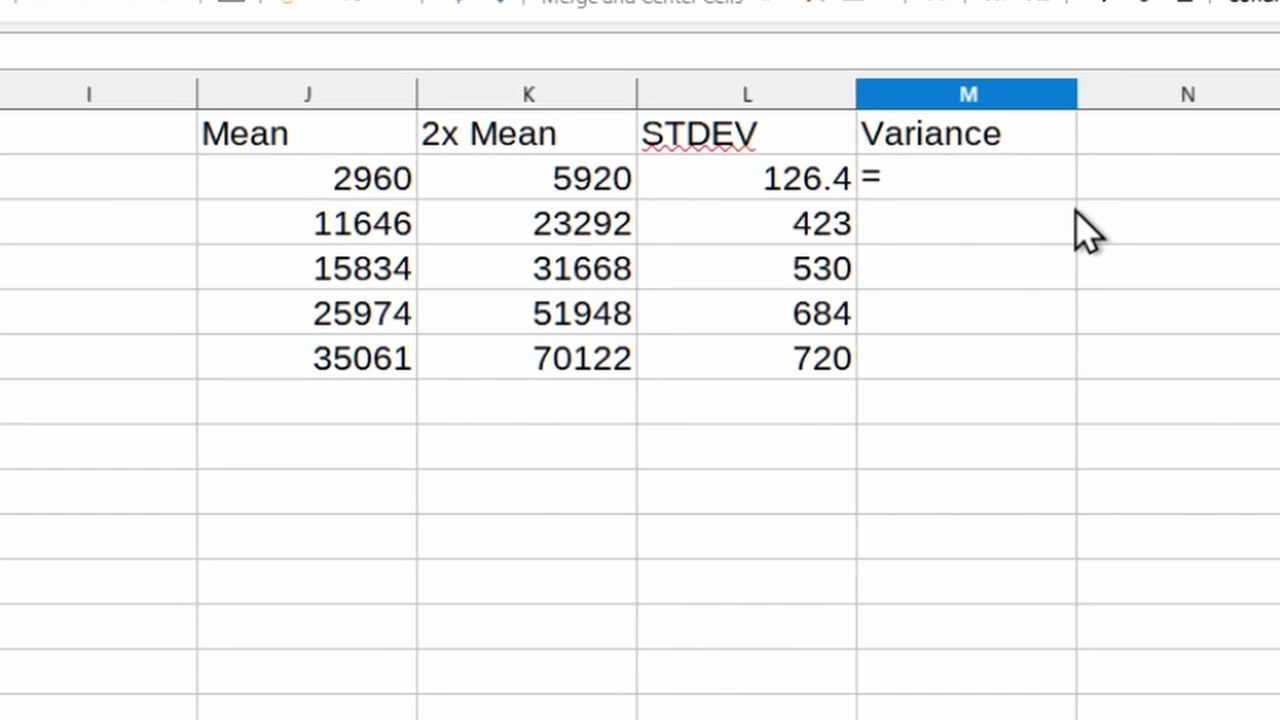
pyautogui.click(762, 198)
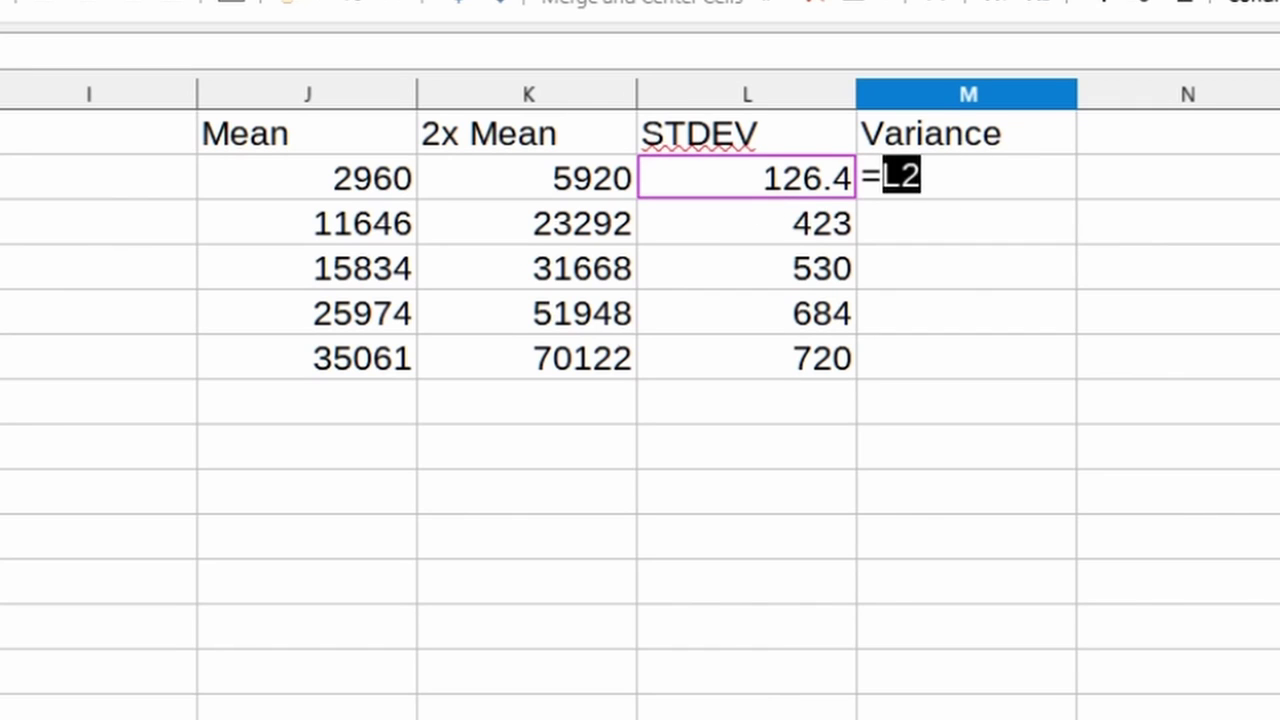
pyautogui.write('*')
pyautogui.click(776, 182)
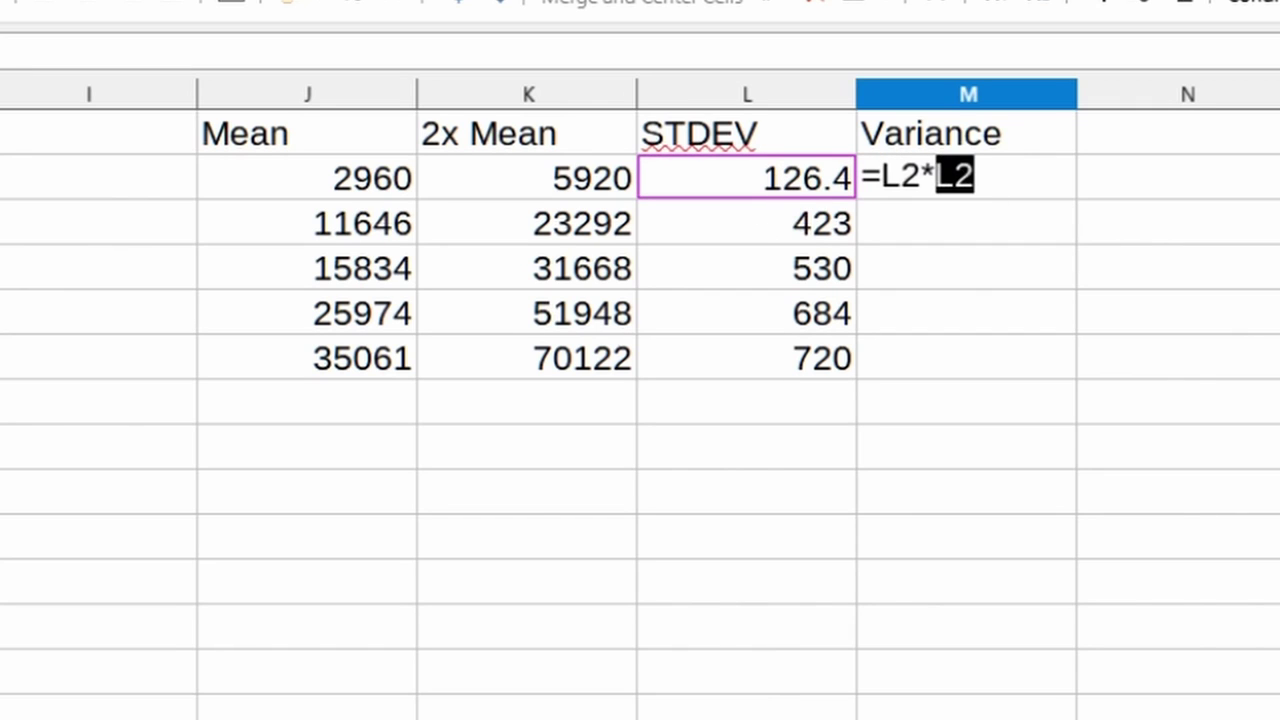
pyautogui.press('Return')
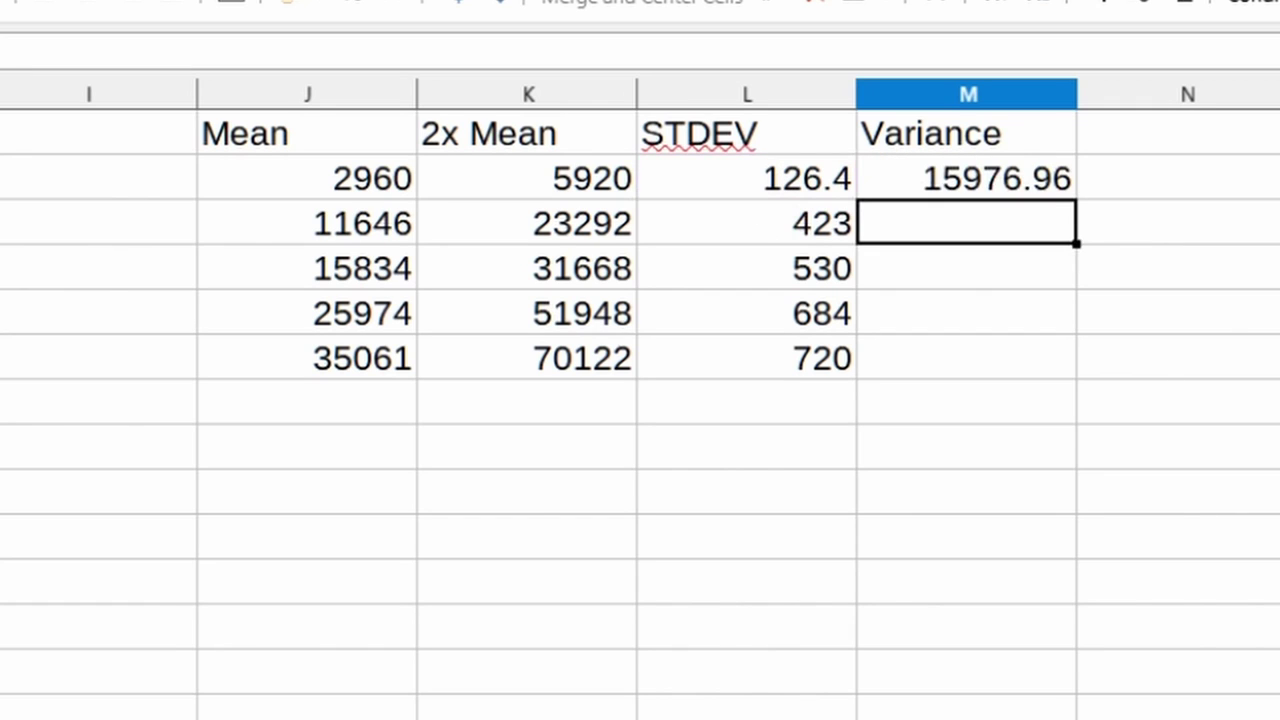
pyautogui.click(1056, 196)
pyautogui.moveTo(1078, 197); pyautogui.dragTo(1058, 390)
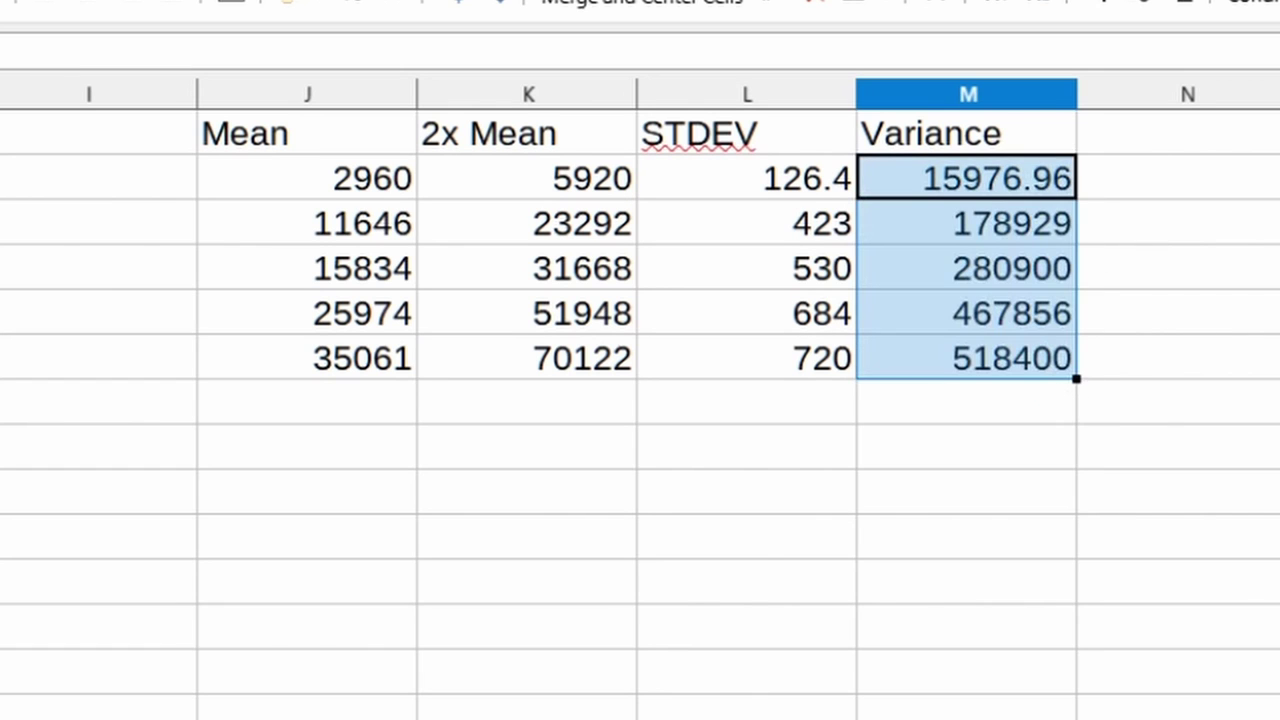
pyautogui.click(965, 402)
# Select the 2x Mean and Variance columns with headers and insert a chart
pyautogui.click(566, 148)
pyautogui.moveTo(545, 152); pyautogui.dragTo(557, 251)
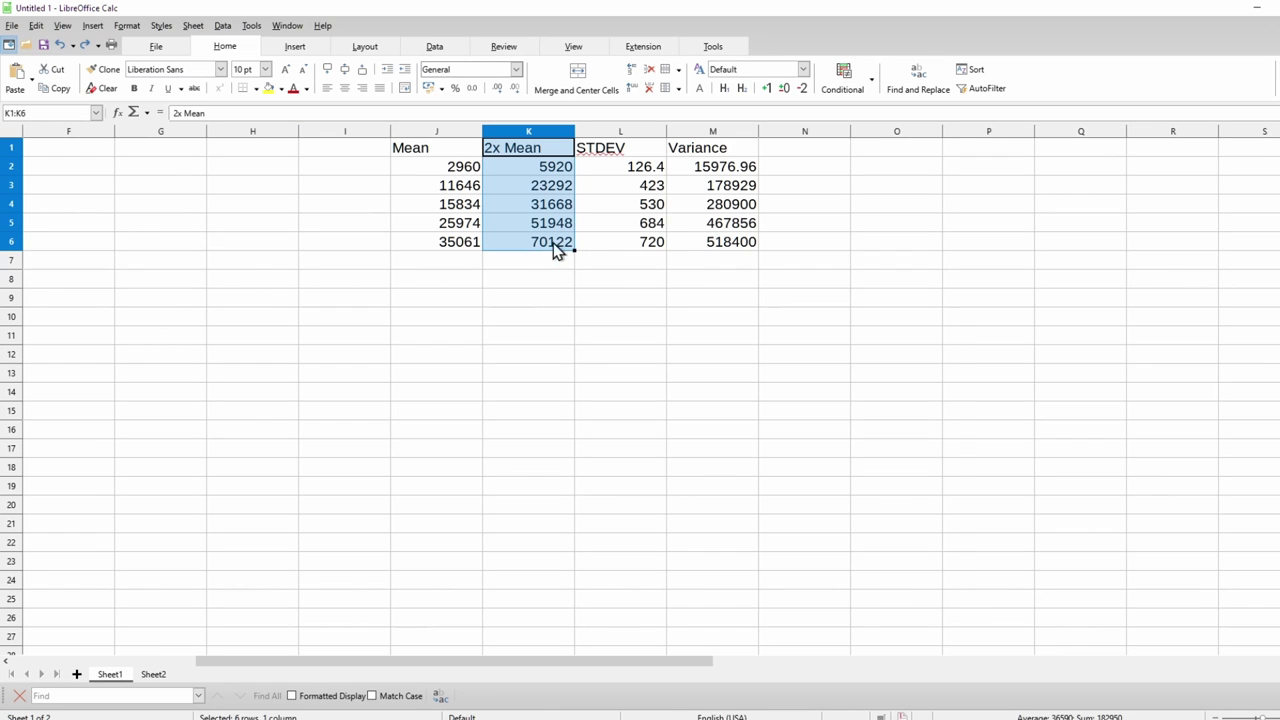
pyautogui.keyDown('ctrl'); pyautogui.click(727, 150); pyautogui.keyUp('ctrl')
pyautogui.moveTo(722, 168); pyautogui.dragTo(722, 246)
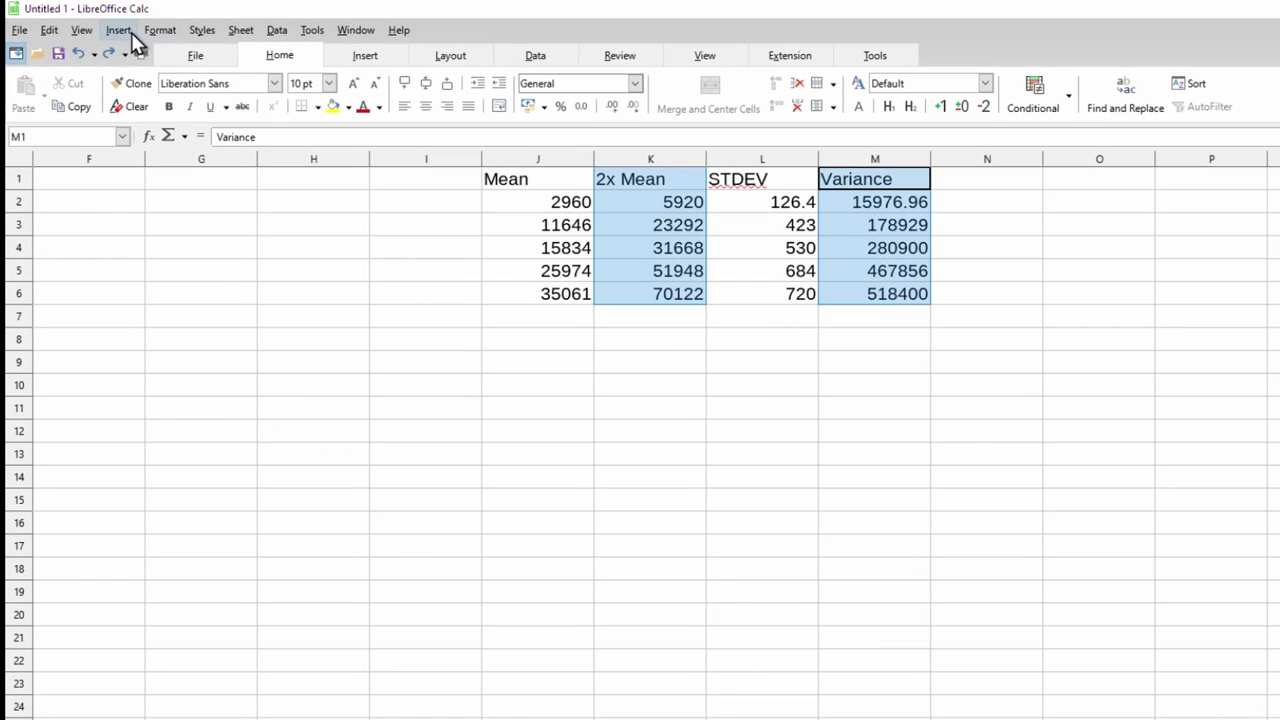
pyautogui.click(93, 26)
pyautogui.click(148, 74)
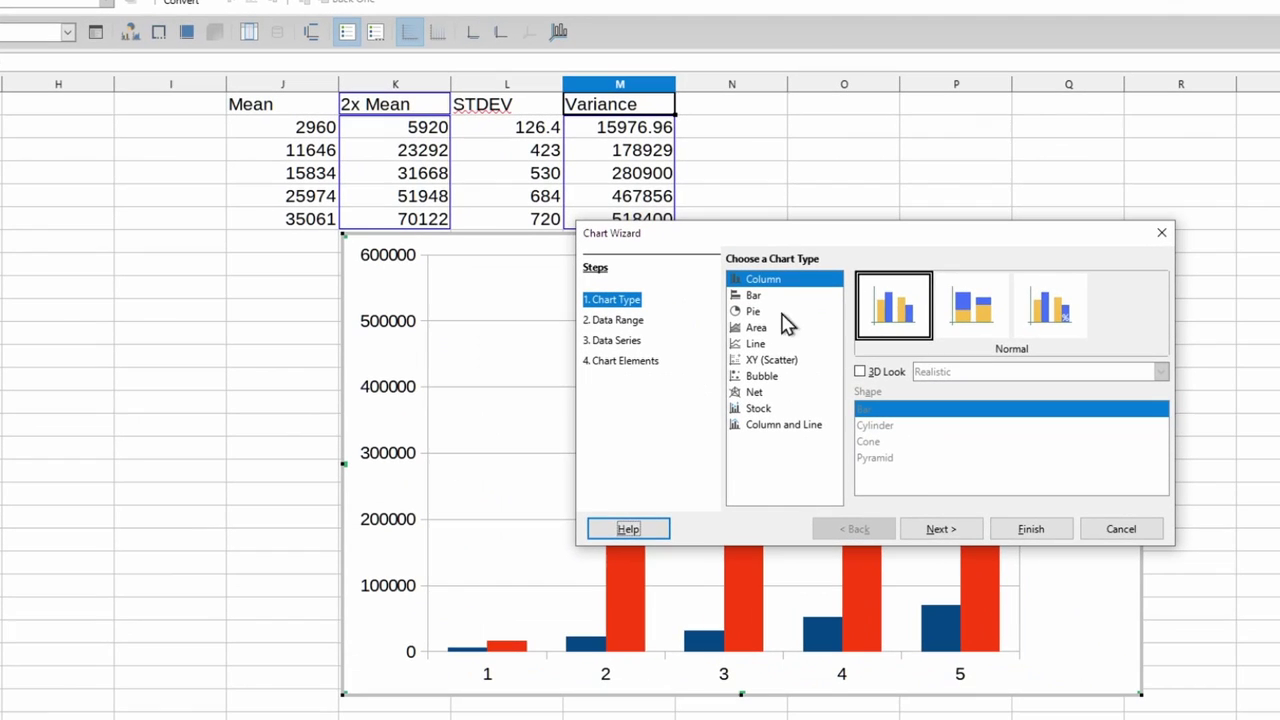
# Make it an XY scatter chart and add a linear trend line with equation to Variance
pyautogui.click(780, 361)
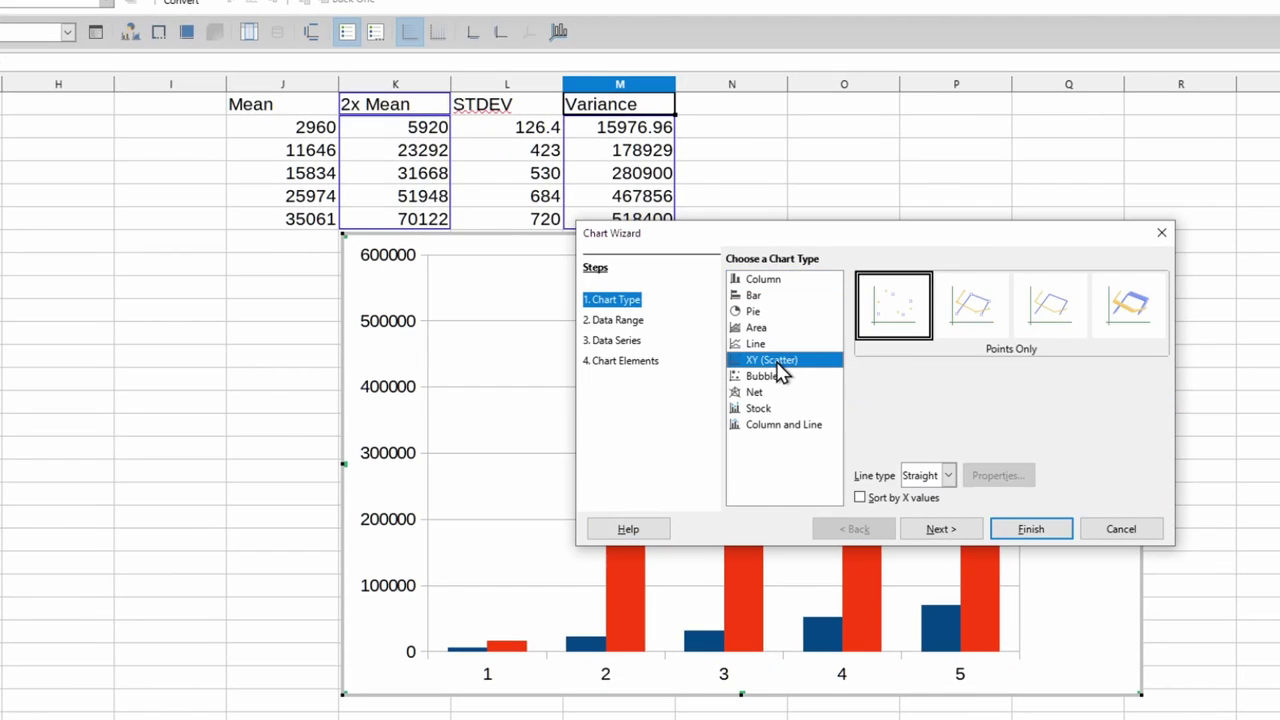
pyautogui.click(1031, 529)
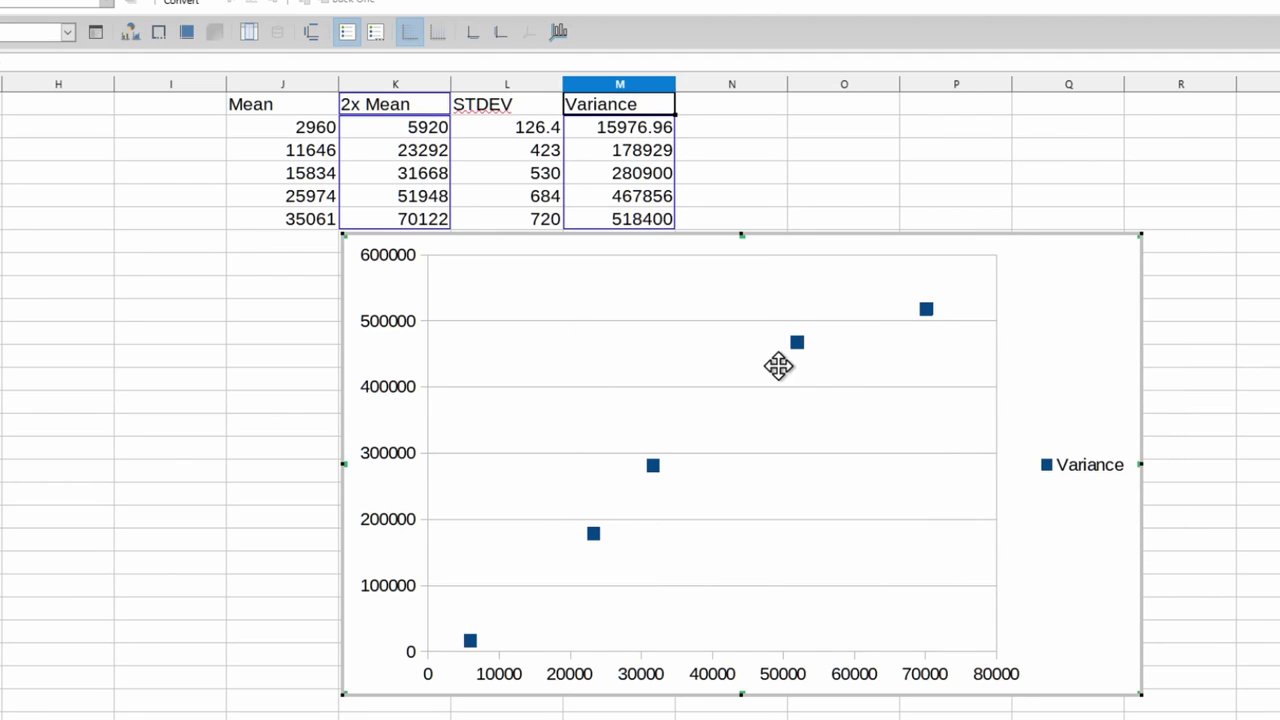
pyautogui.click(659, 466)
pyautogui.rightClick(658, 467)
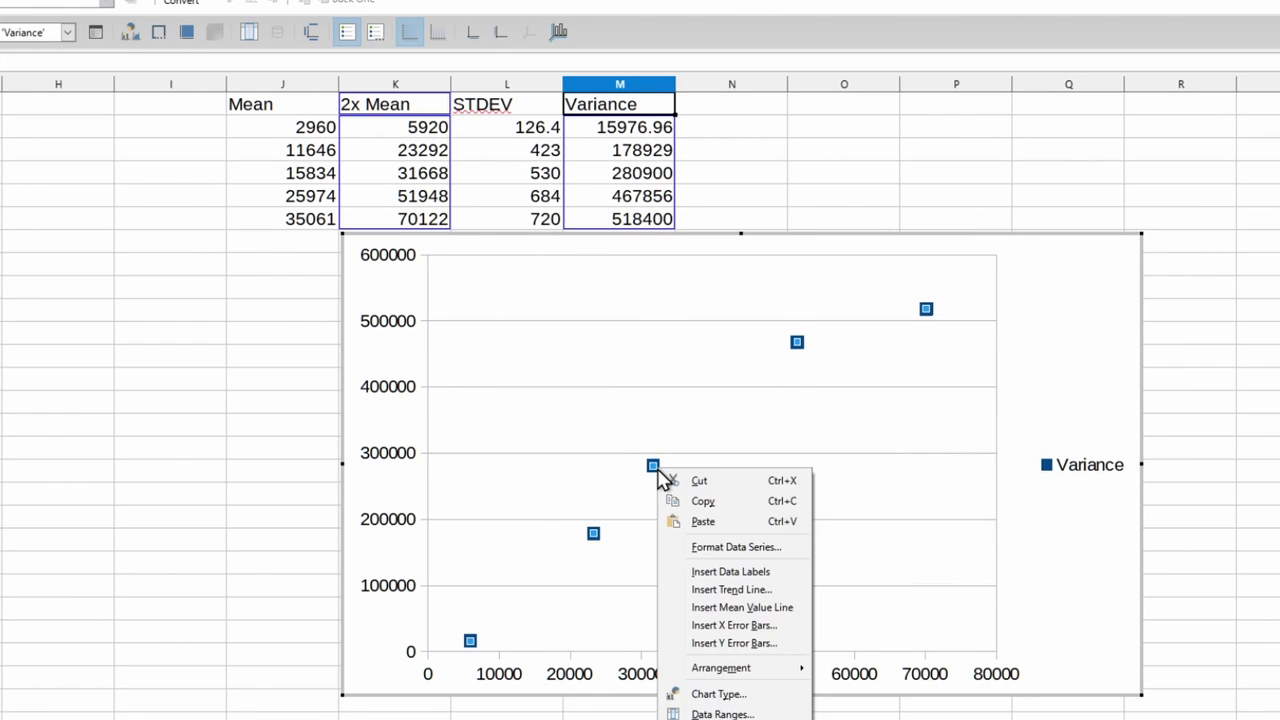
pyautogui.click(737, 591)
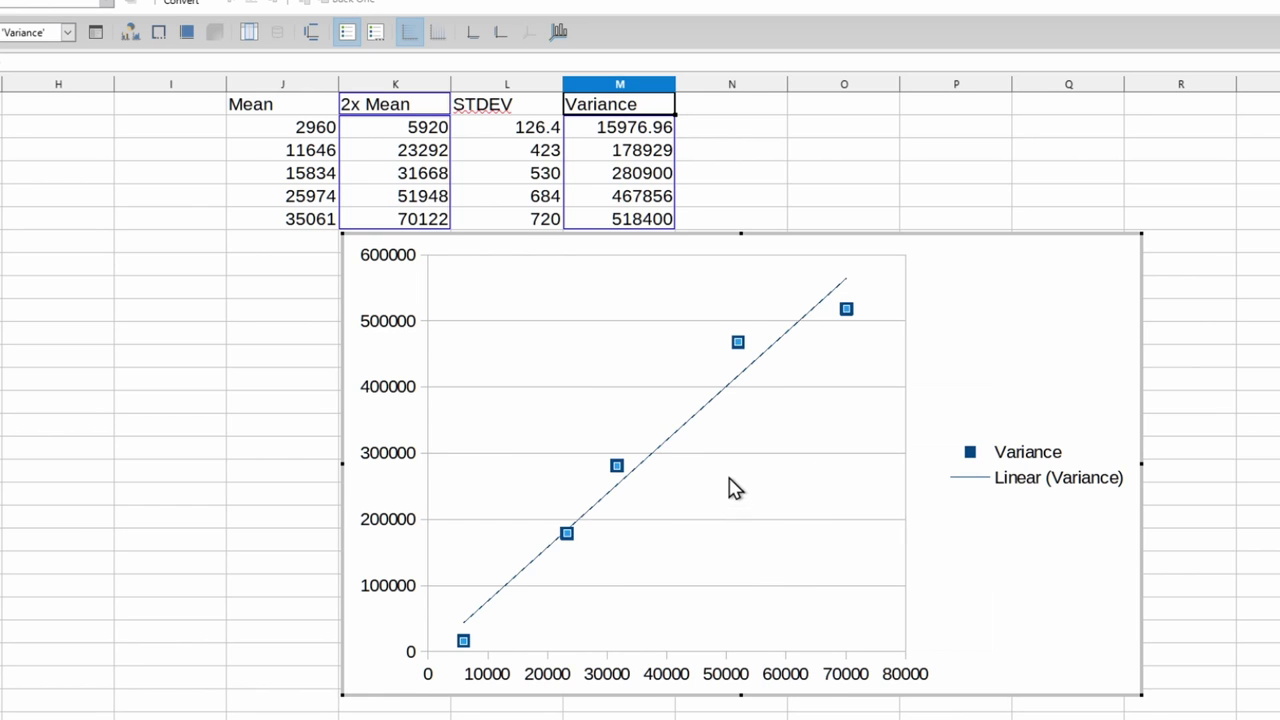
pyautogui.moveTo(285, 134); pyautogui.dragTo(1109, 151)
pyautogui.click(834, 460)
# Confirm the trend line (slope 8.12) and enter =1/8.12 in O2, giving 0.123152709
pyautogui.click(1126, 576)
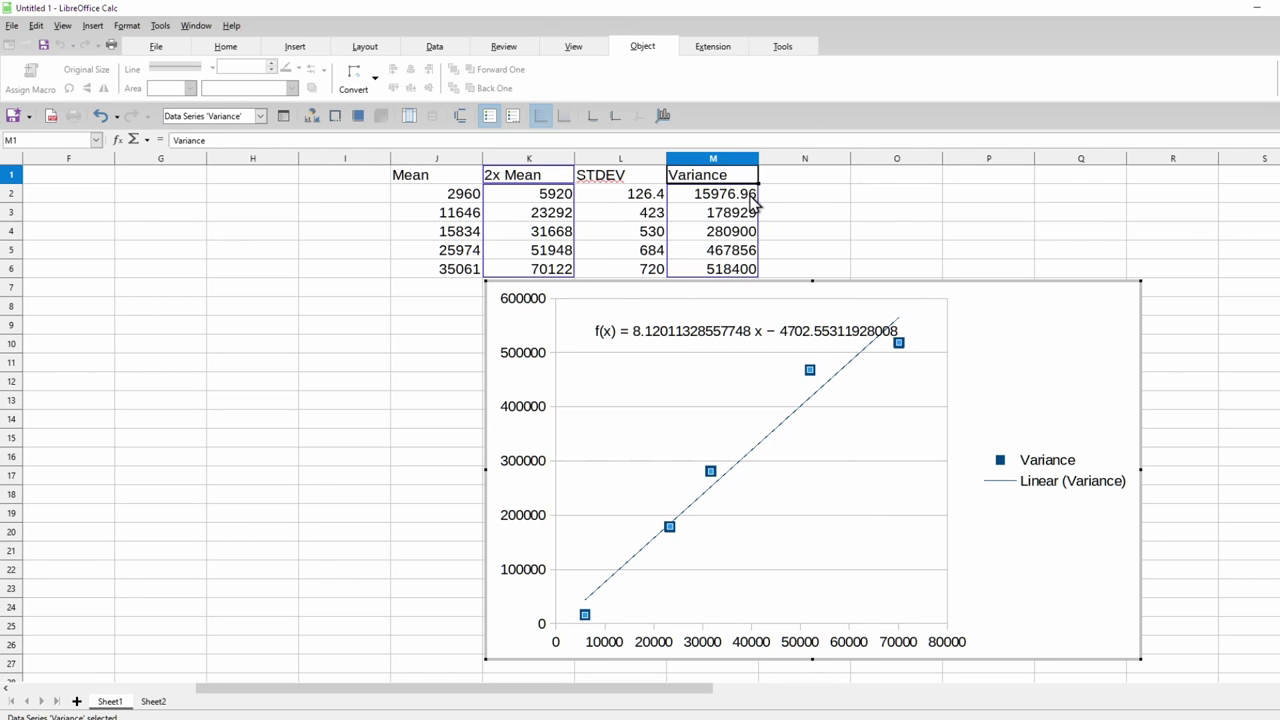
pyautogui.click(897, 263)
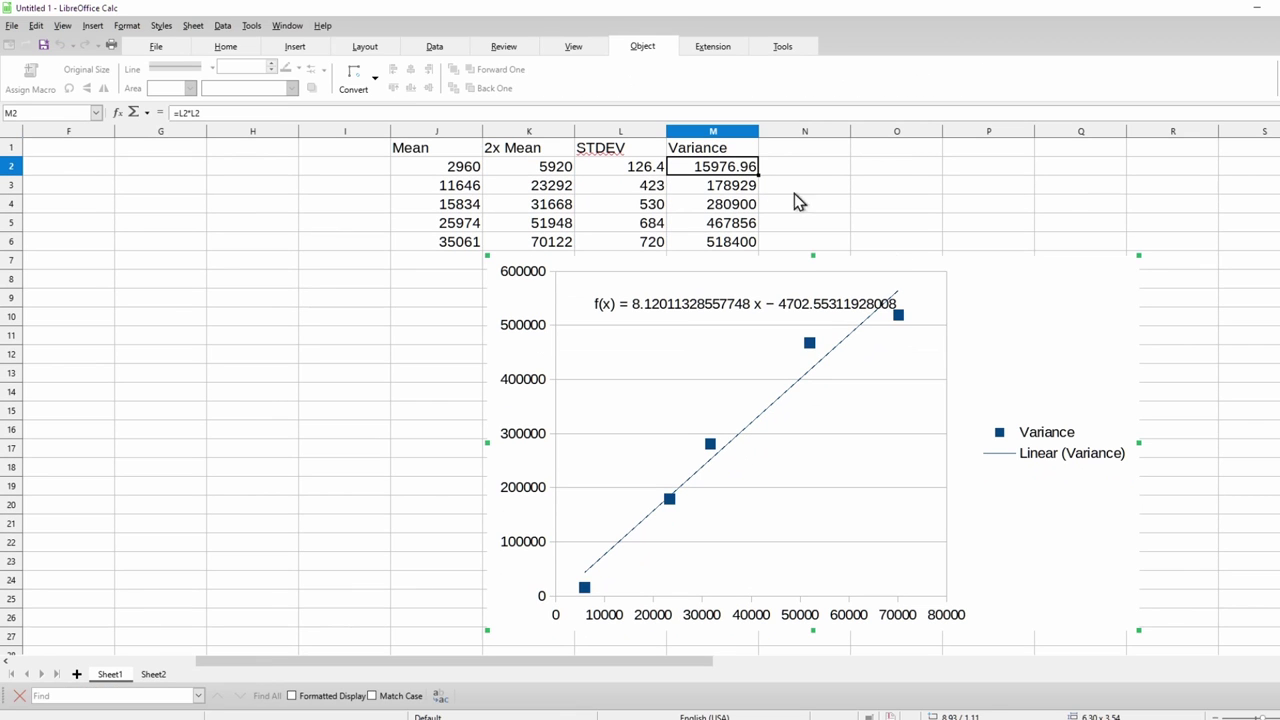
pyautogui.click(734, 166)
pyautogui.click(877, 167)
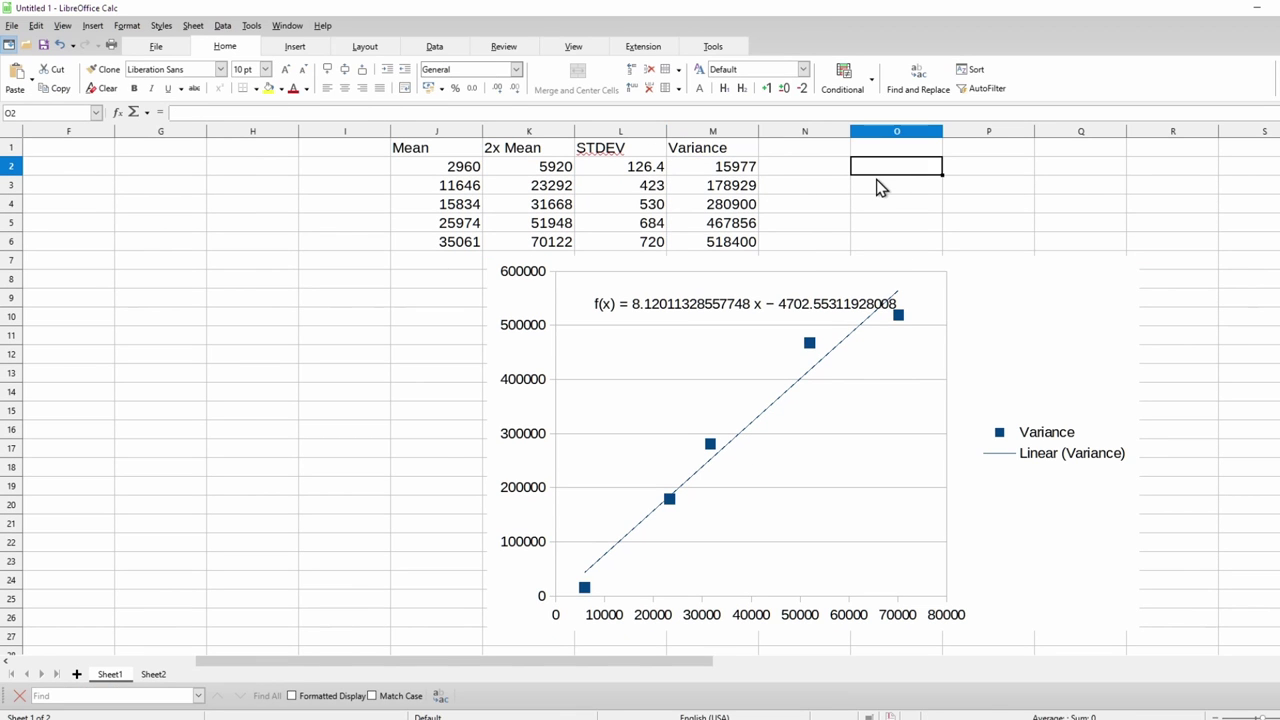
pyautogui.write('=1/8.12')
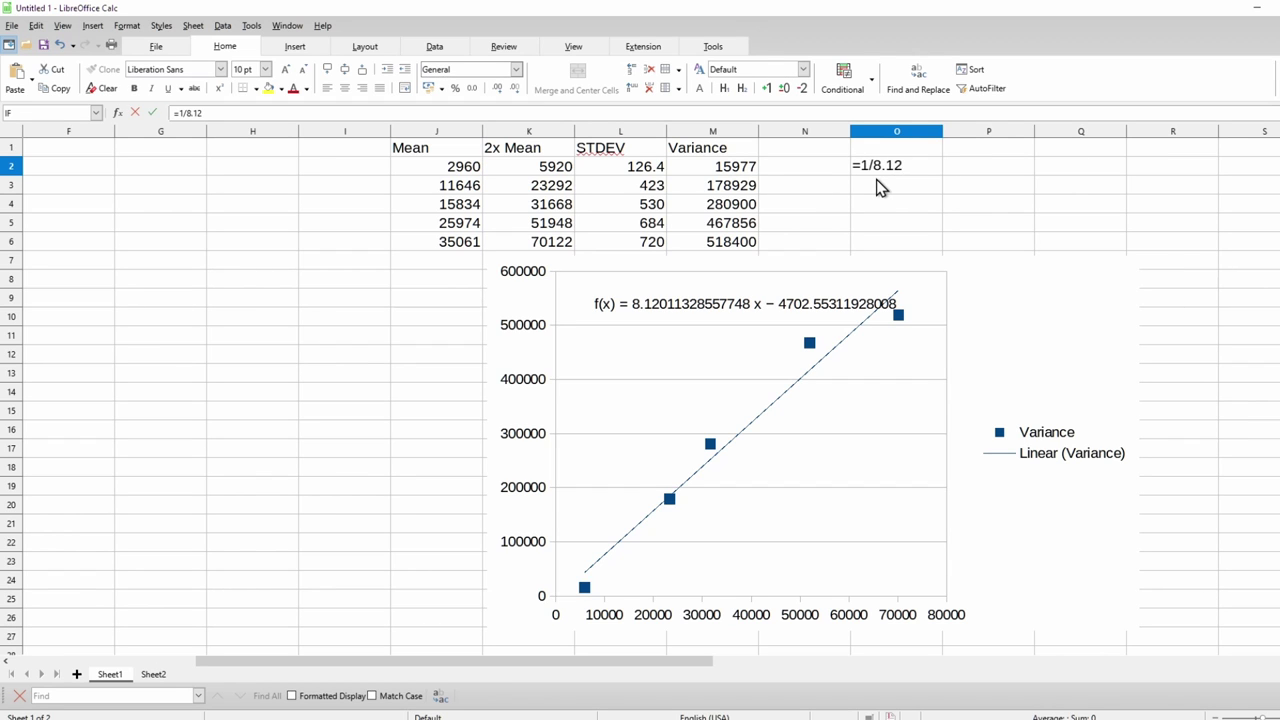
pyautogui.press('Return')
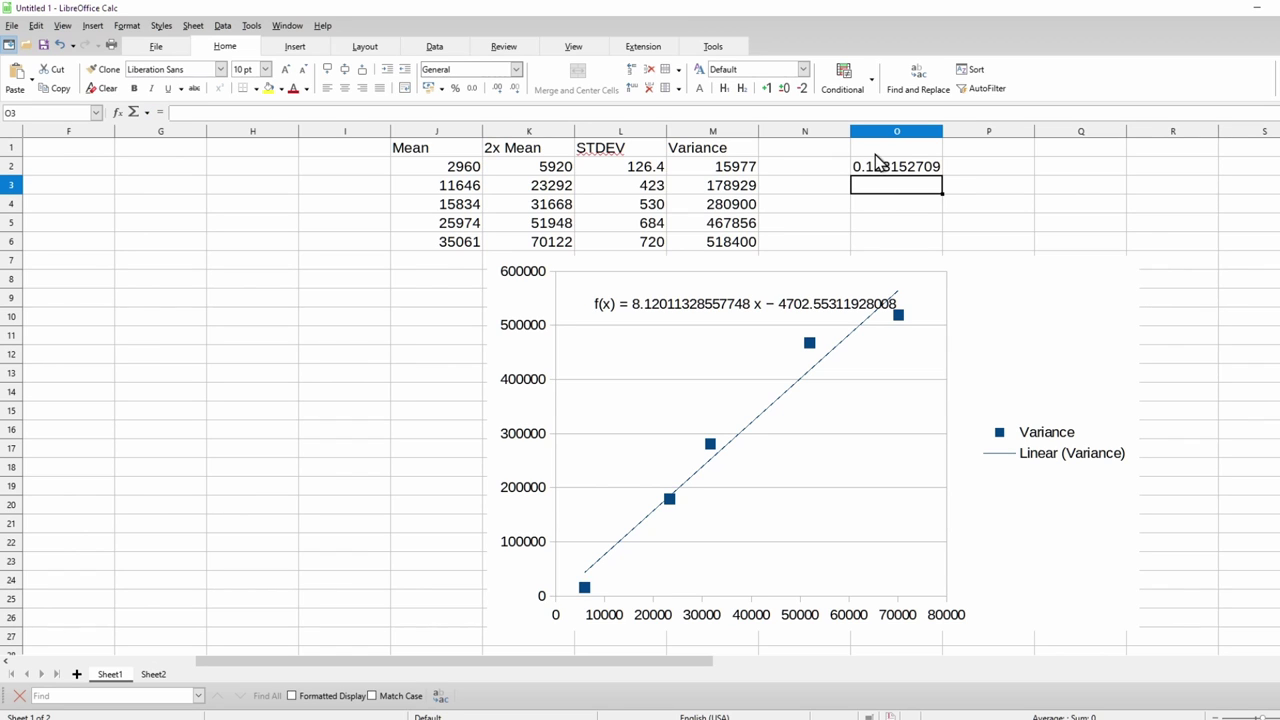
pyautogui.press('Up')
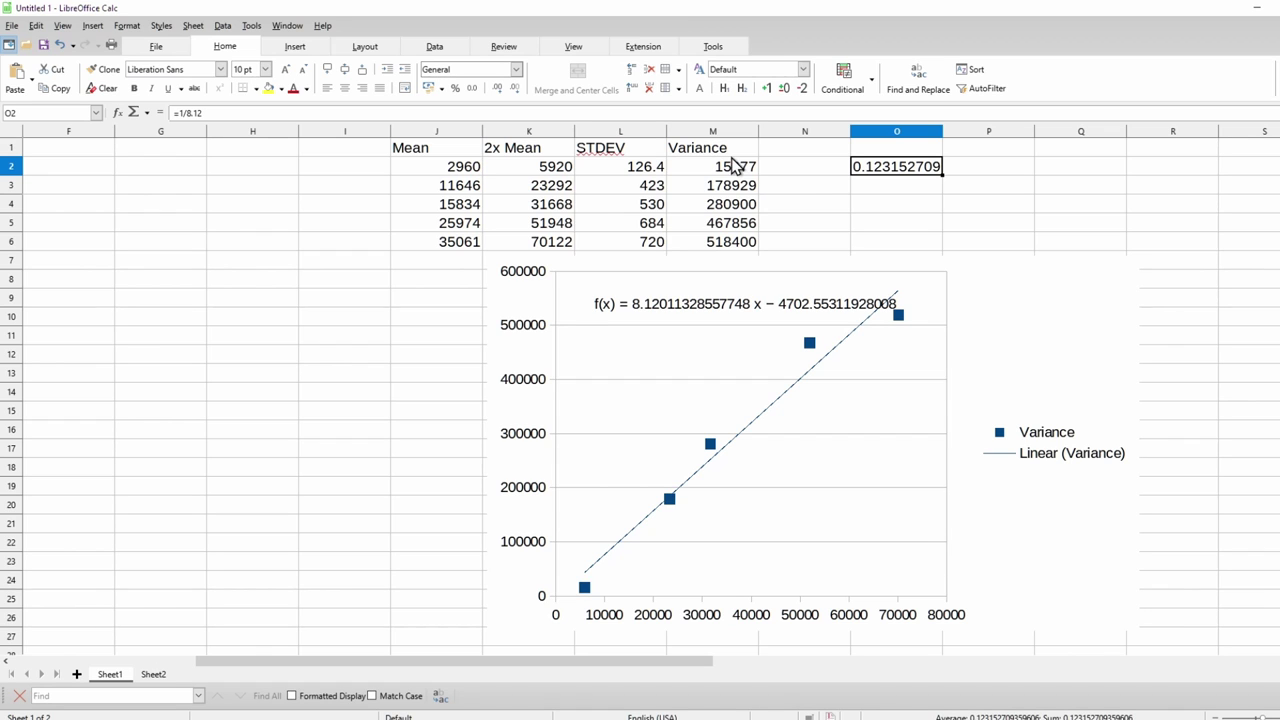
# Paste the Variance values as plain numbers into I2:I6 and label I1 'Var'
pyautogui.moveTo(735, 168); pyautogui.dragTo(735, 242)
pyautogui.hotkey('ctrl', 'c')
pyautogui.click(320, 172)
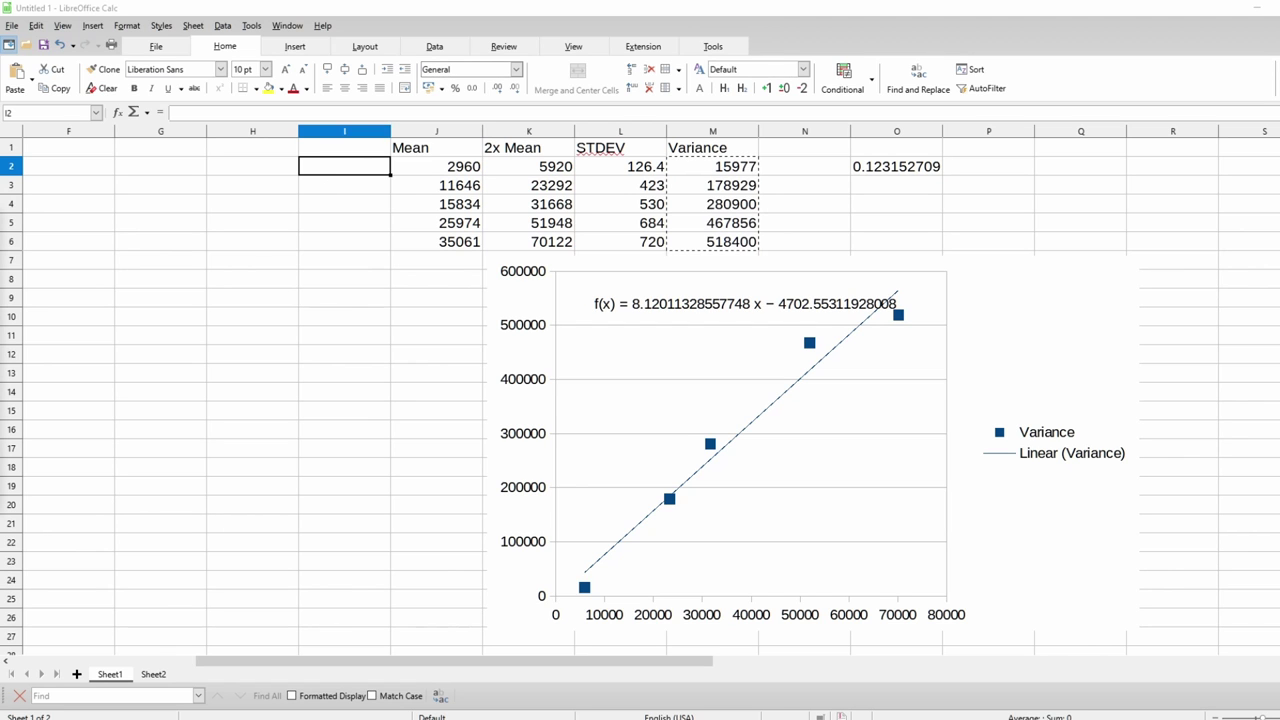
pyautogui.hotkey('ctrl', 'shift', 'v')
pyautogui.click(406, 288)
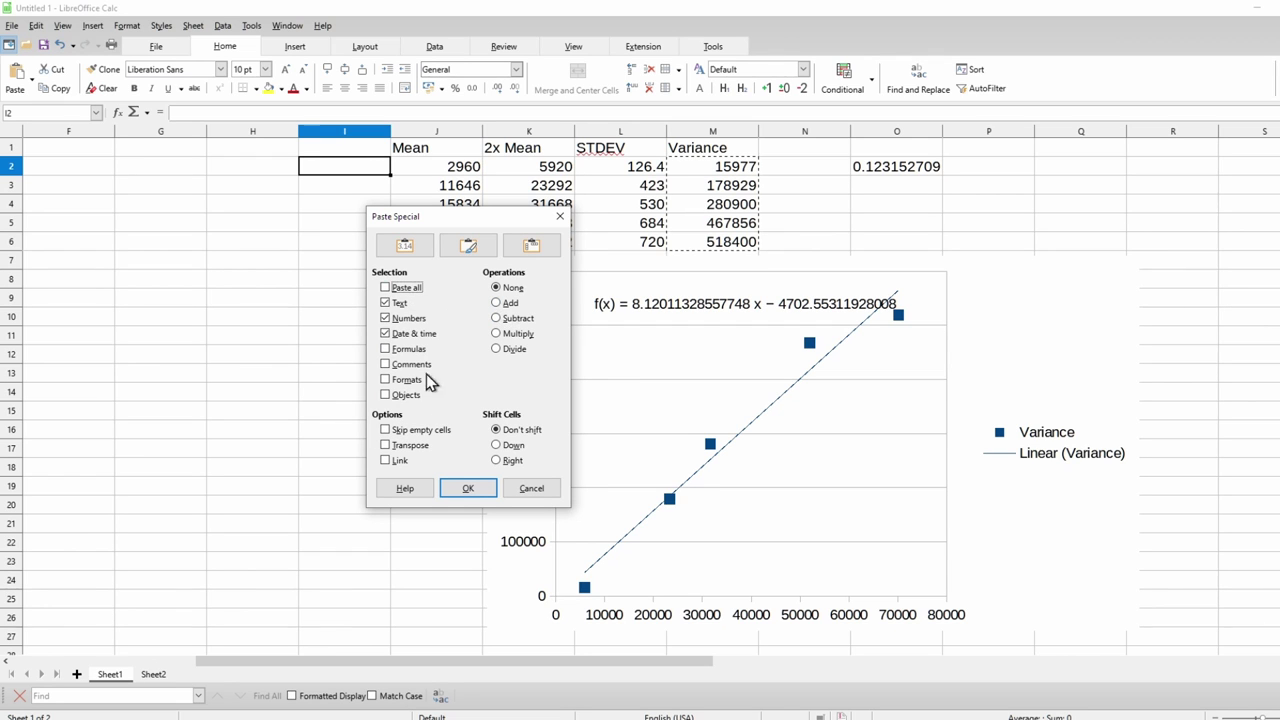
pyautogui.click(467, 488)
pyautogui.click(362, 155)
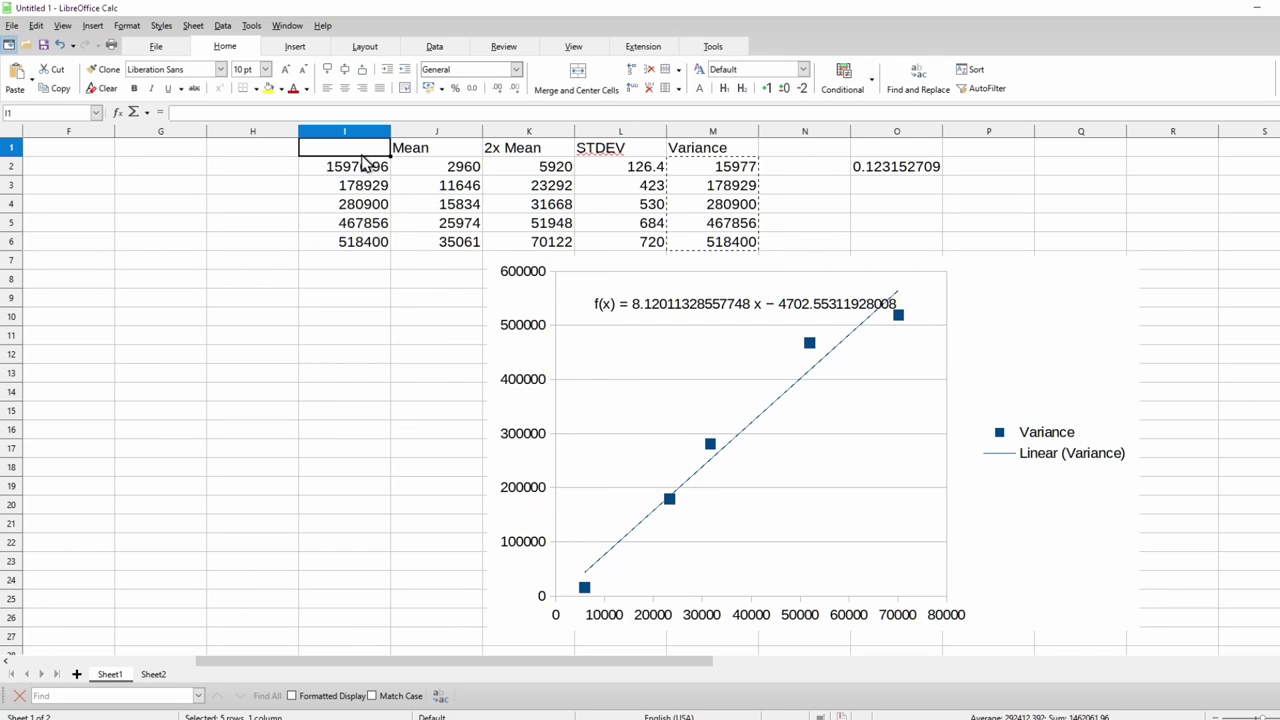
pyautogui.write('Variance')
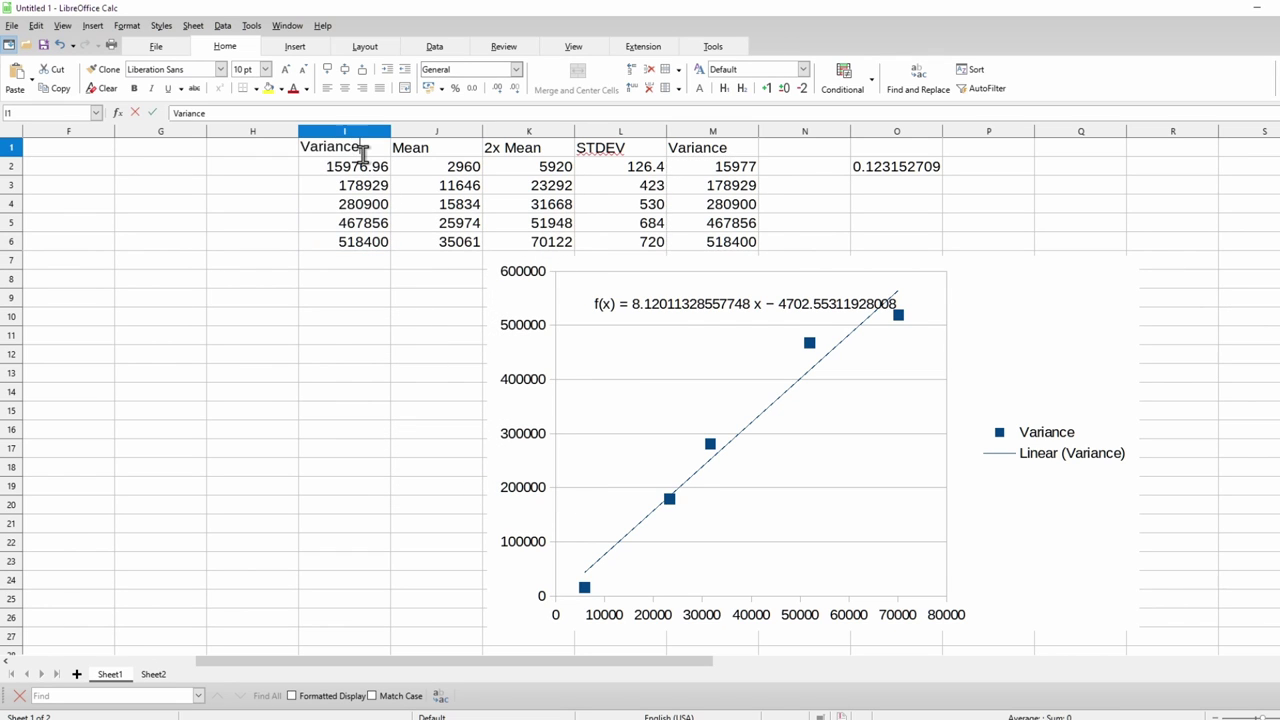
# Insert an XY scatter chart of column I against the 2x Mean column
pyautogui.moveTo(362, 152); pyautogui.dragTo(386, 243)
pyautogui.moveTo(545, 153); pyautogui.dragTo(543, 243)
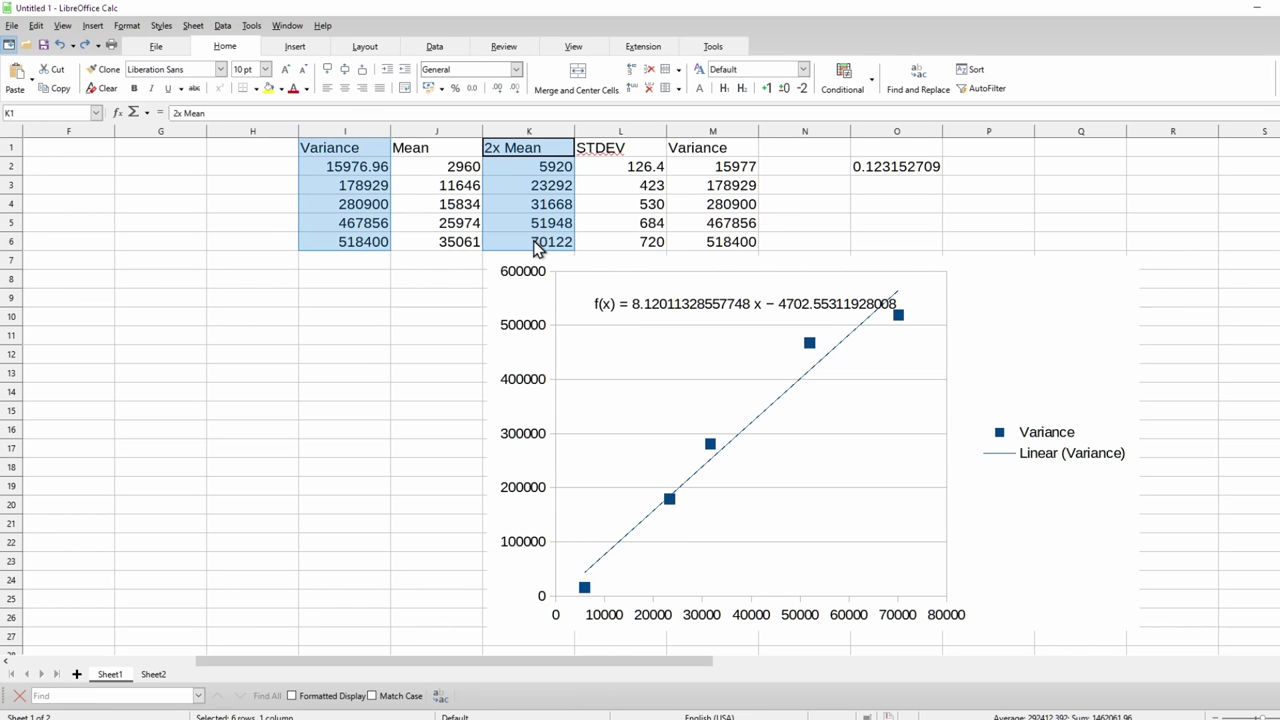
pyautogui.click(92, 25)
pyautogui.click(106, 66)
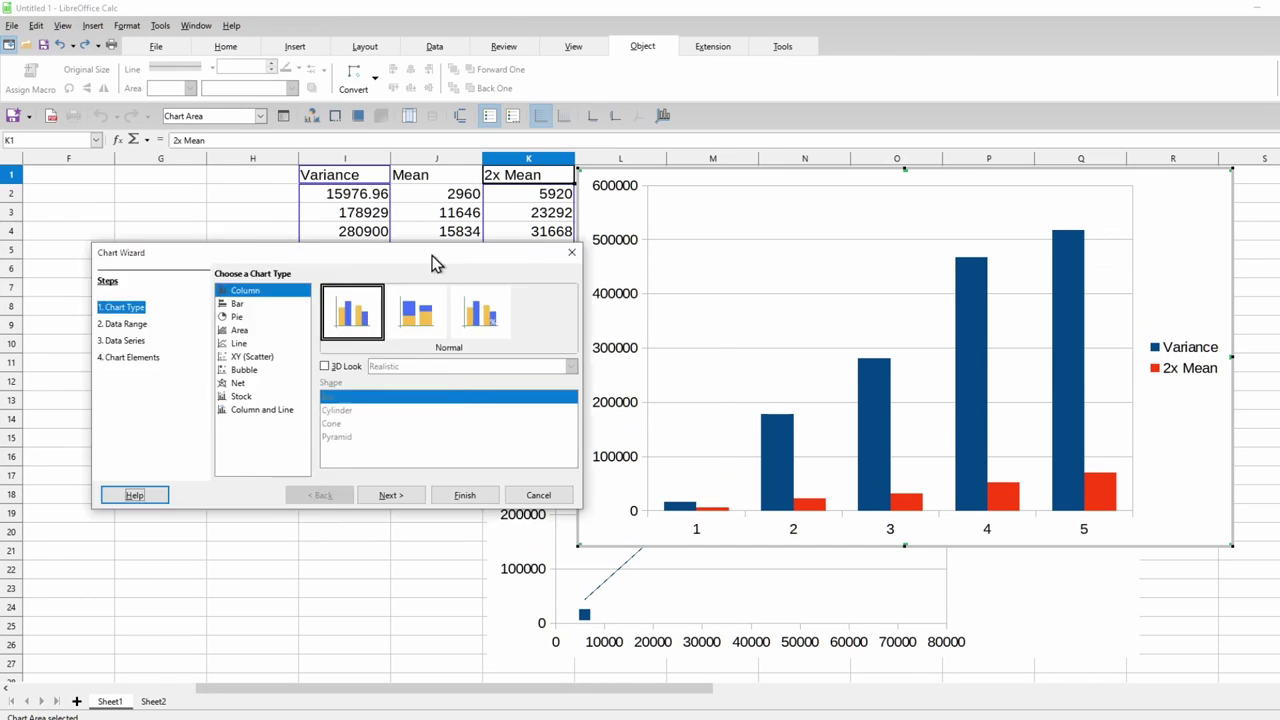
pyautogui.click(369, 363)
pyautogui.click(582, 502)
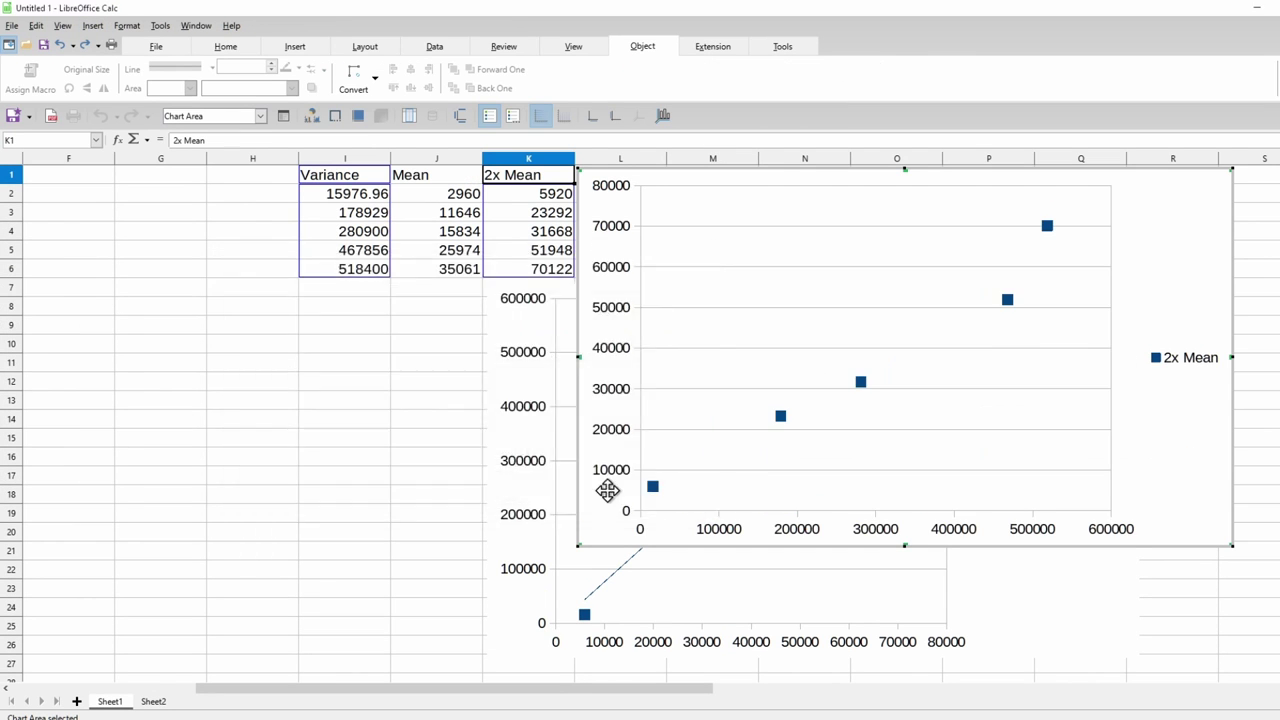
# Add a linear trend line with equation (slope 0.1186) and move the chart left of the first
pyautogui.click(860, 381)
pyautogui.rightClick(860, 381)
pyautogui.click(897, 476)
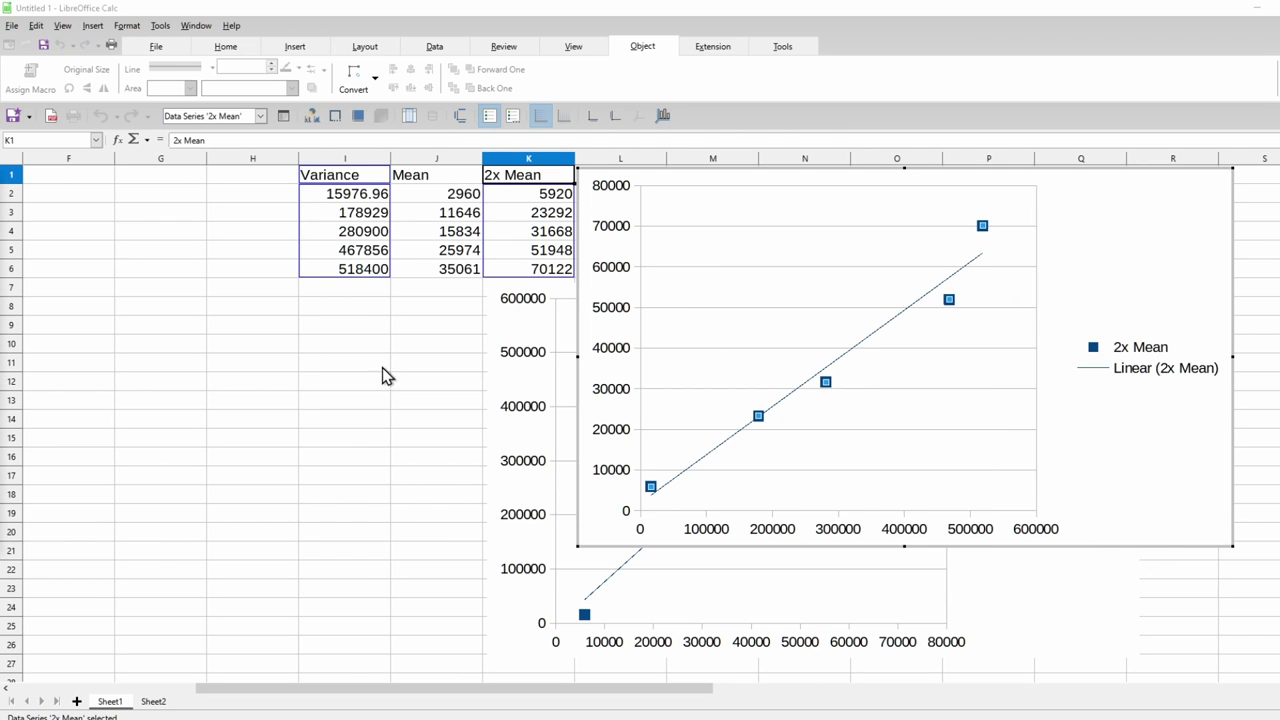
pyautogui.moveTo(100, 196); pyautogui.dragTo(905, 188)
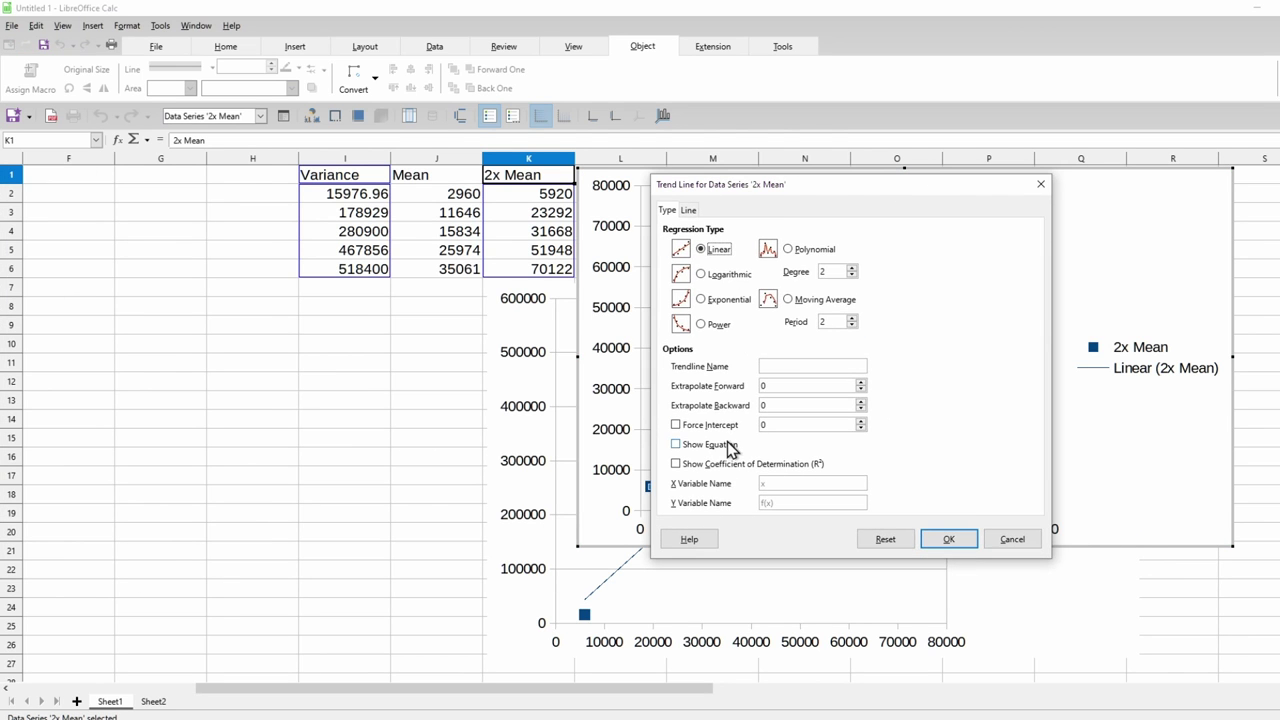
pyautogui.click(710, 444)
pyautogui.click(948, 539)
pyautogui.click(897, 191)
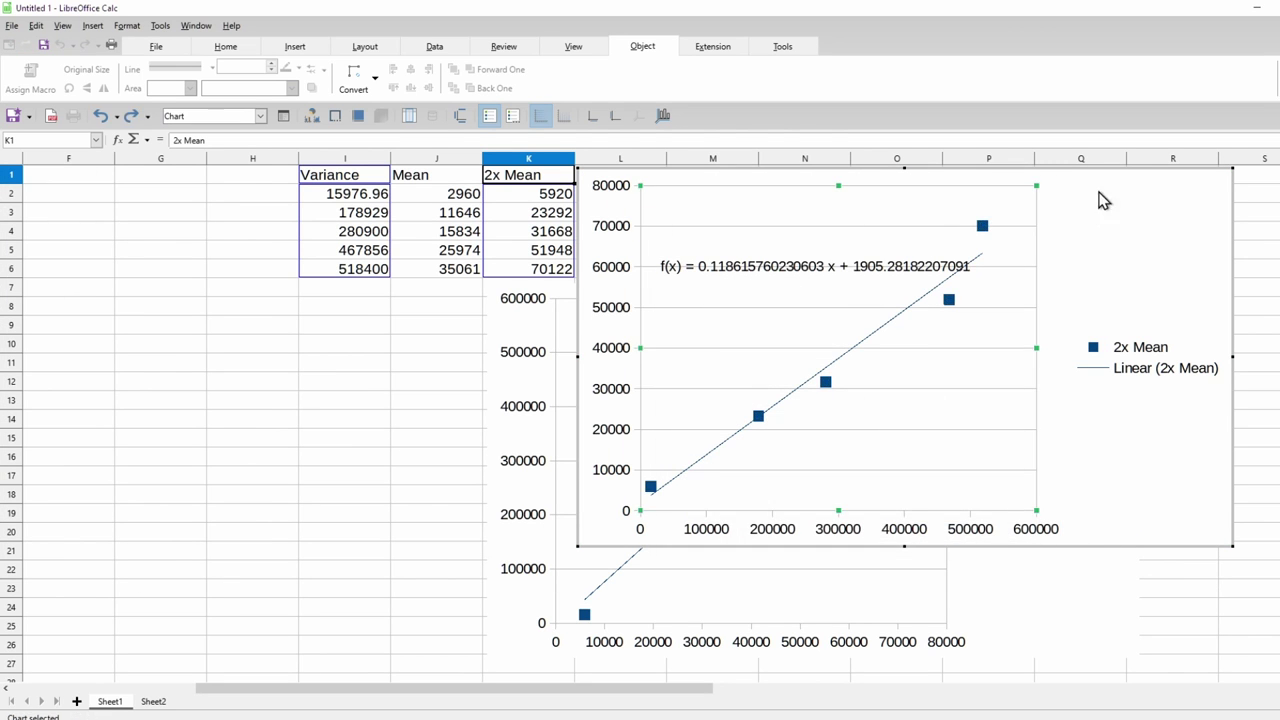
pyautogui.moveTo(1103, 166); pyautogui.dragTo(538, 300)
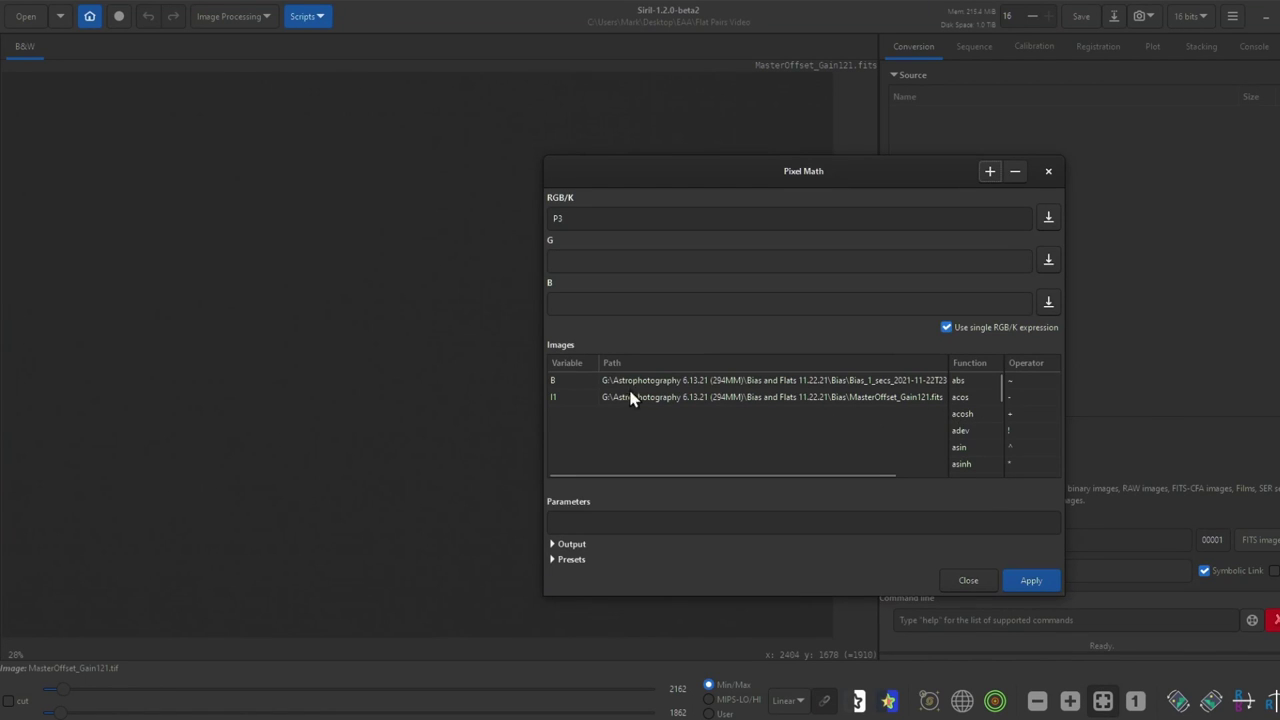
# Rename the master offset variable to M and enter the Pixel Math expression M-B
pyautogui.doubleClick(568, 398)
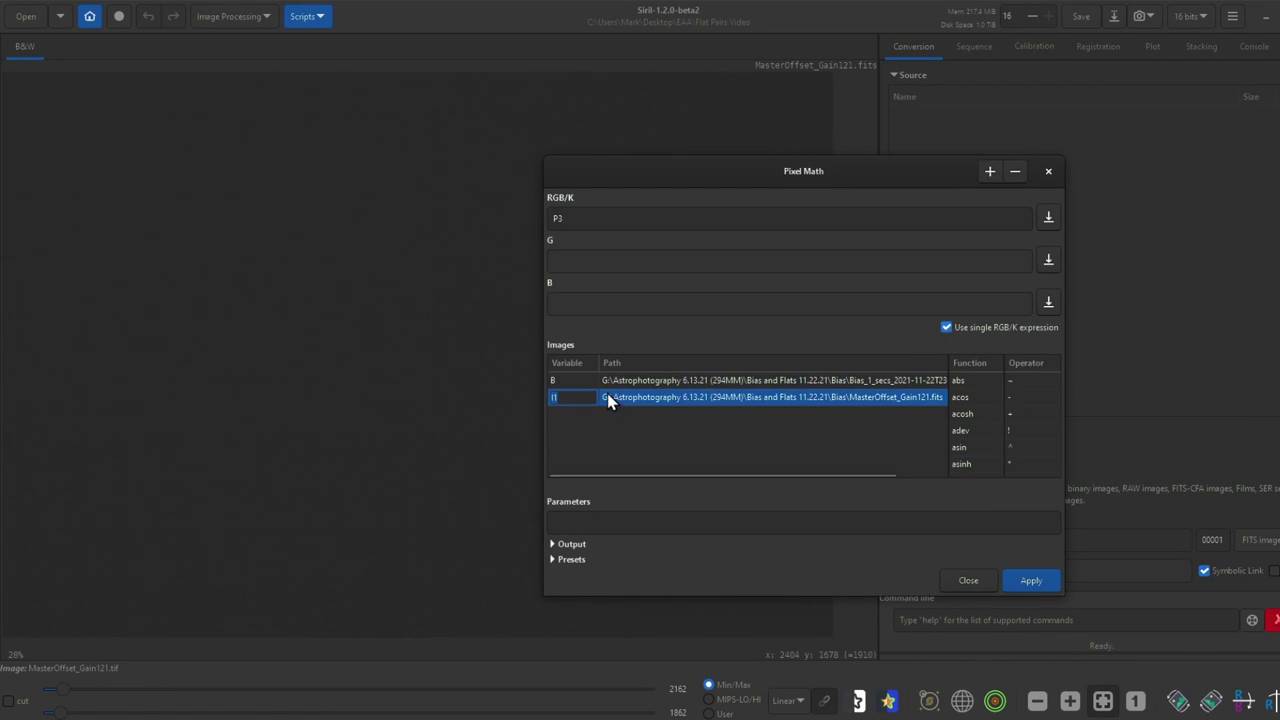
pyautogui.write('M')
pyautogui.click(609, 423)
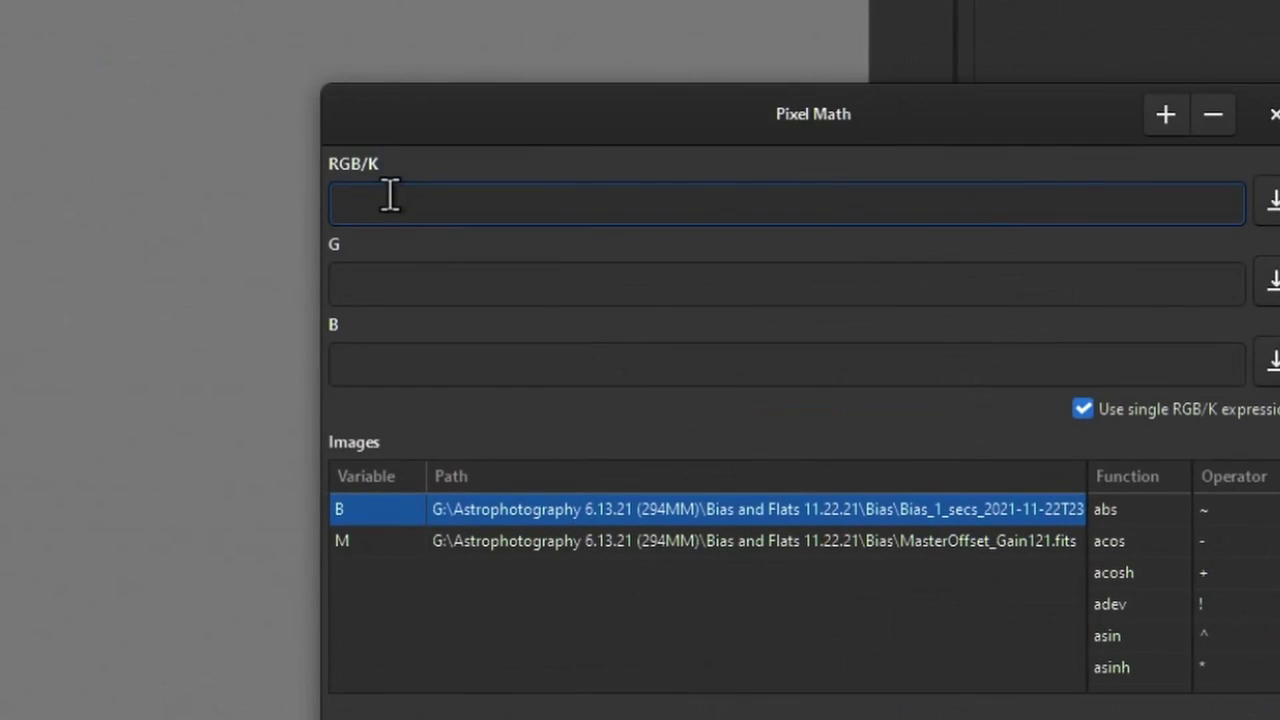
pyautogui.write('B-B')
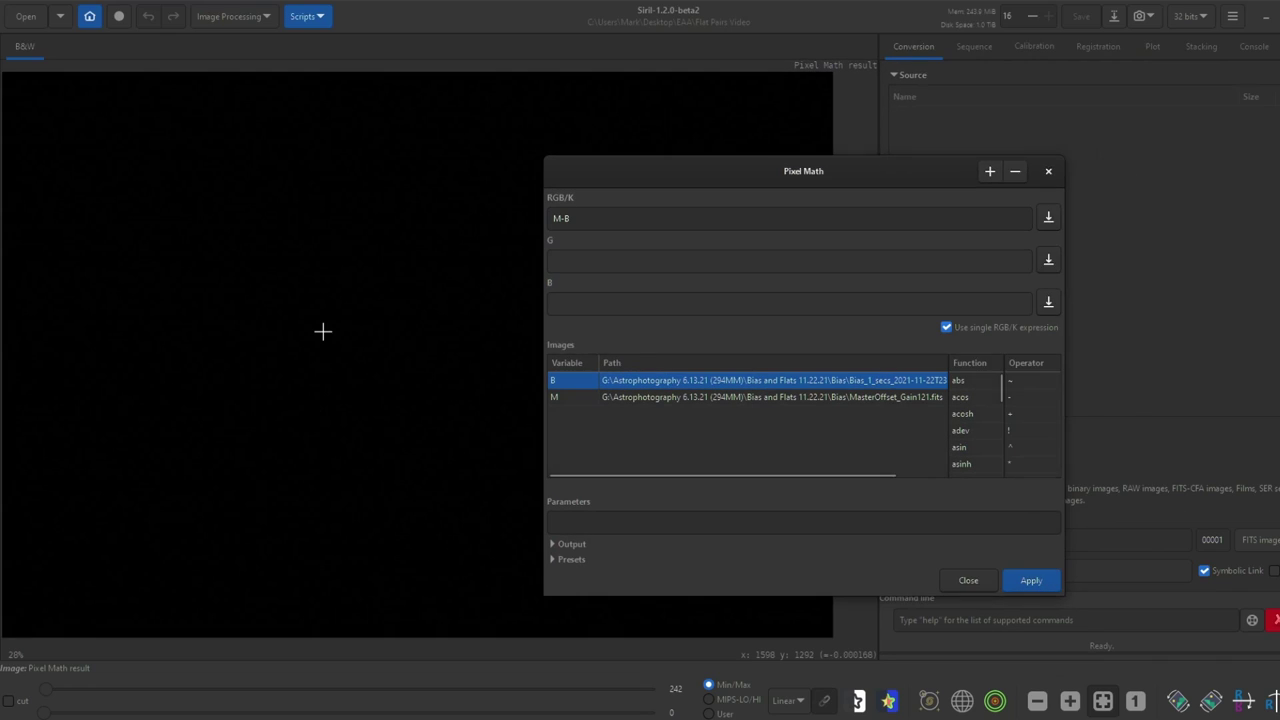
# Show the result image's statistics and read sigma 8.1
pyautogui.rightClick(322, 331)
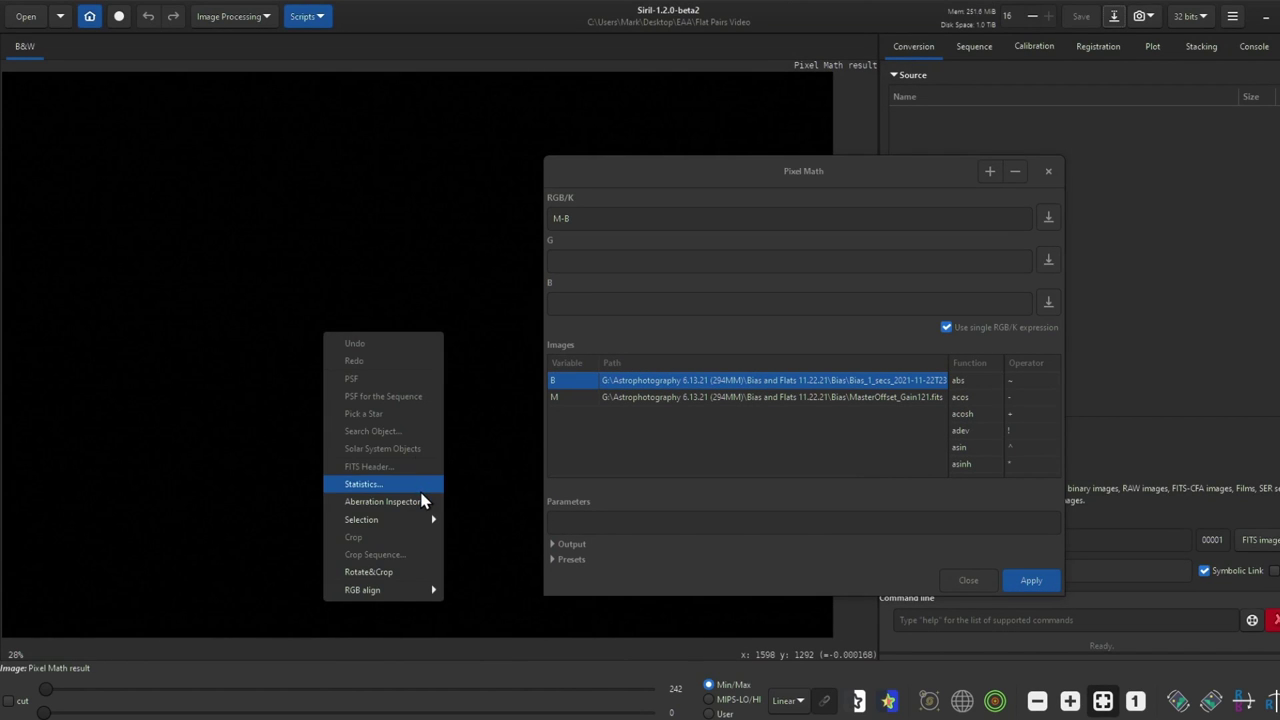
pyautogui.click(422, 484)
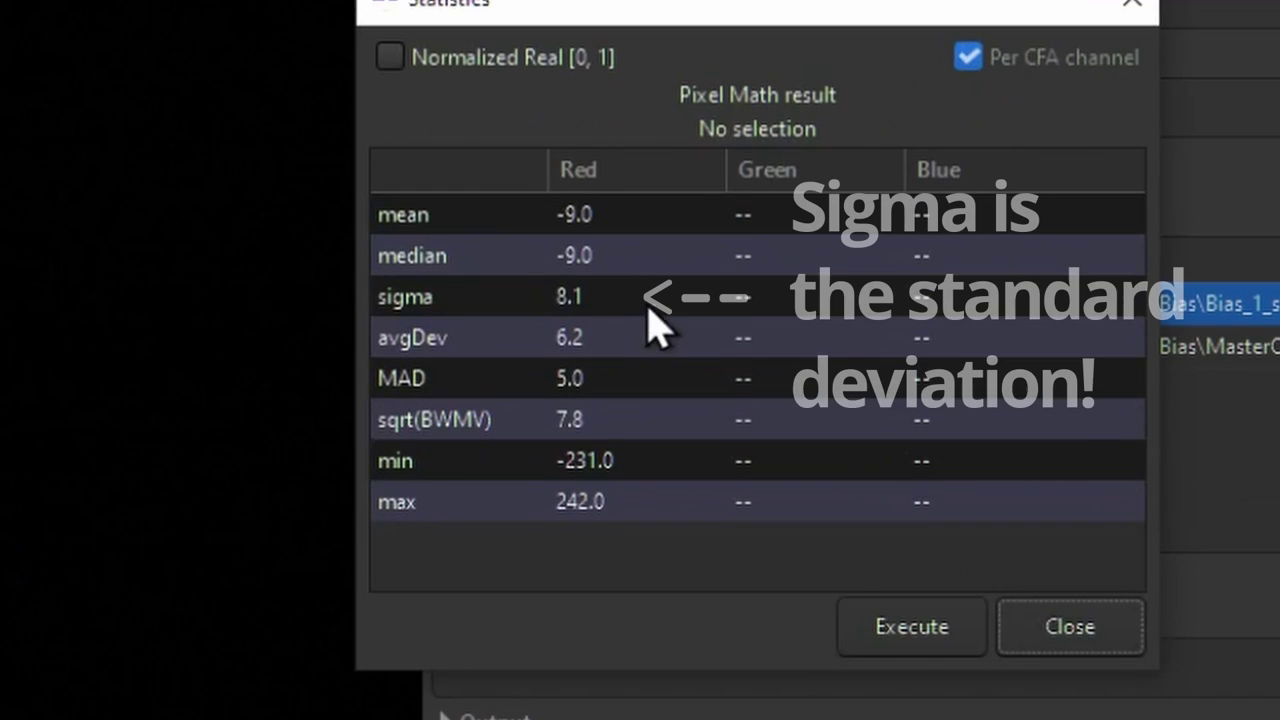
pyautogui.click(600, 310)
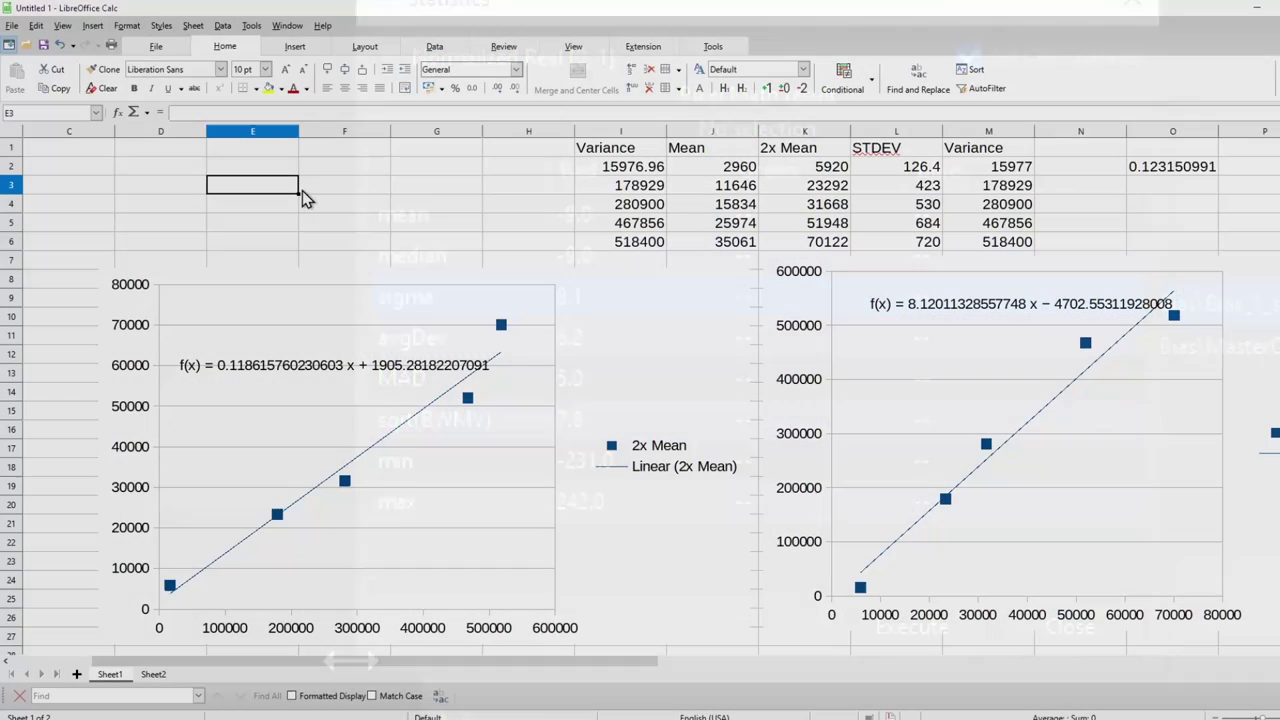
# Enter gain 0.12 under 'Gain e/ADU' and raw read noise 8.1 under 'RN Raw'
pyautogui.write('0')
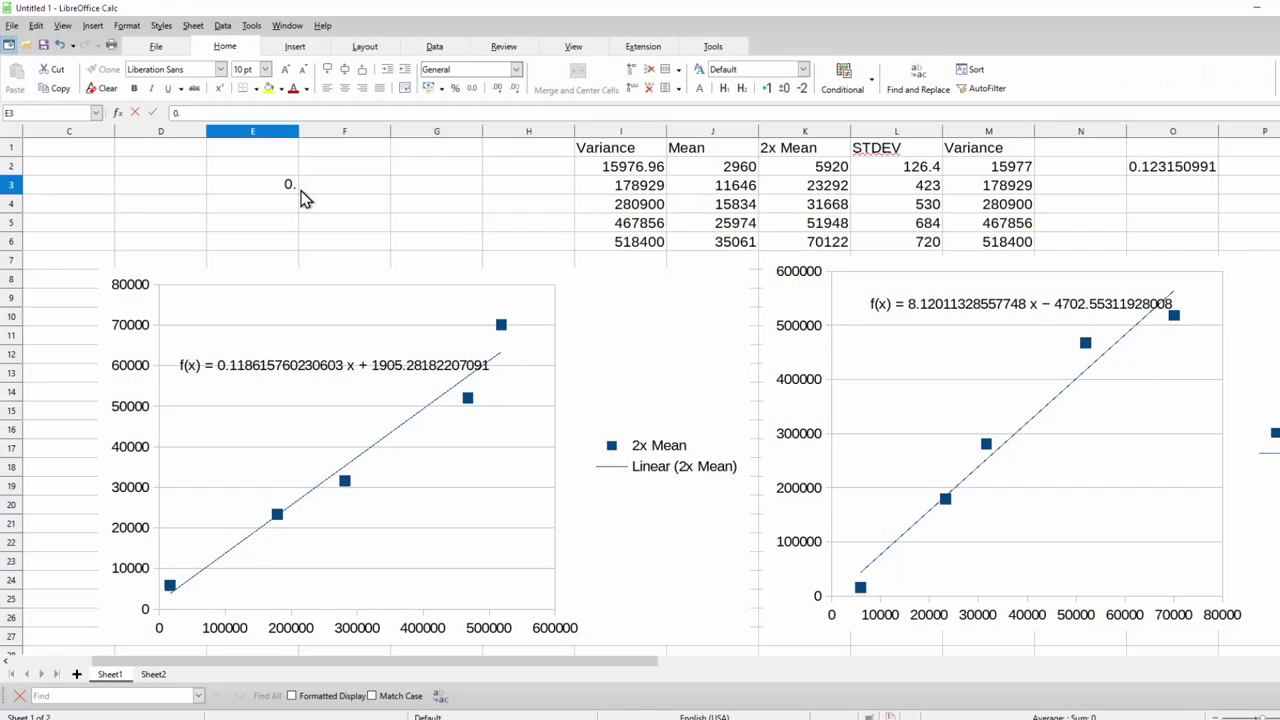
pyautogui.write('.12')
pyautogui.click(282, 172)
pyautogui.write('Gain e/ADU')
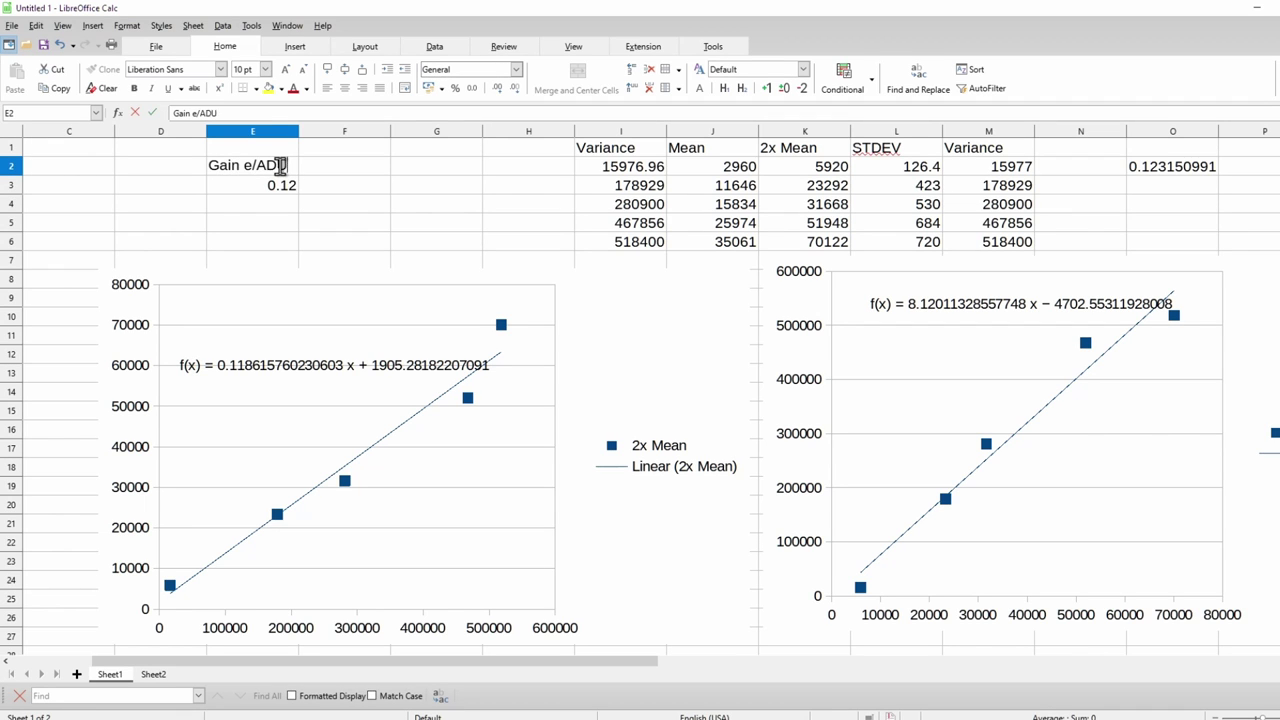
pyautogui.press('Tab')
pyautogui.write('RN')
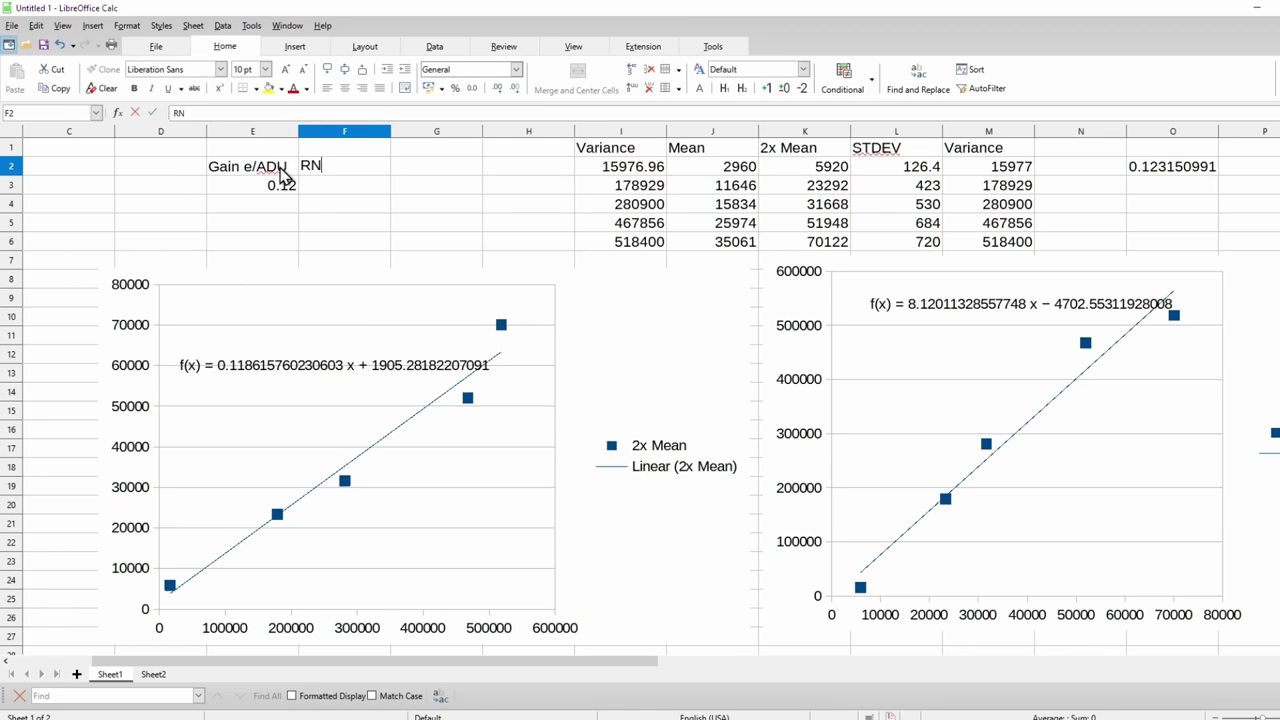
pyautogui.press('Down')
pyautogui.write('8')
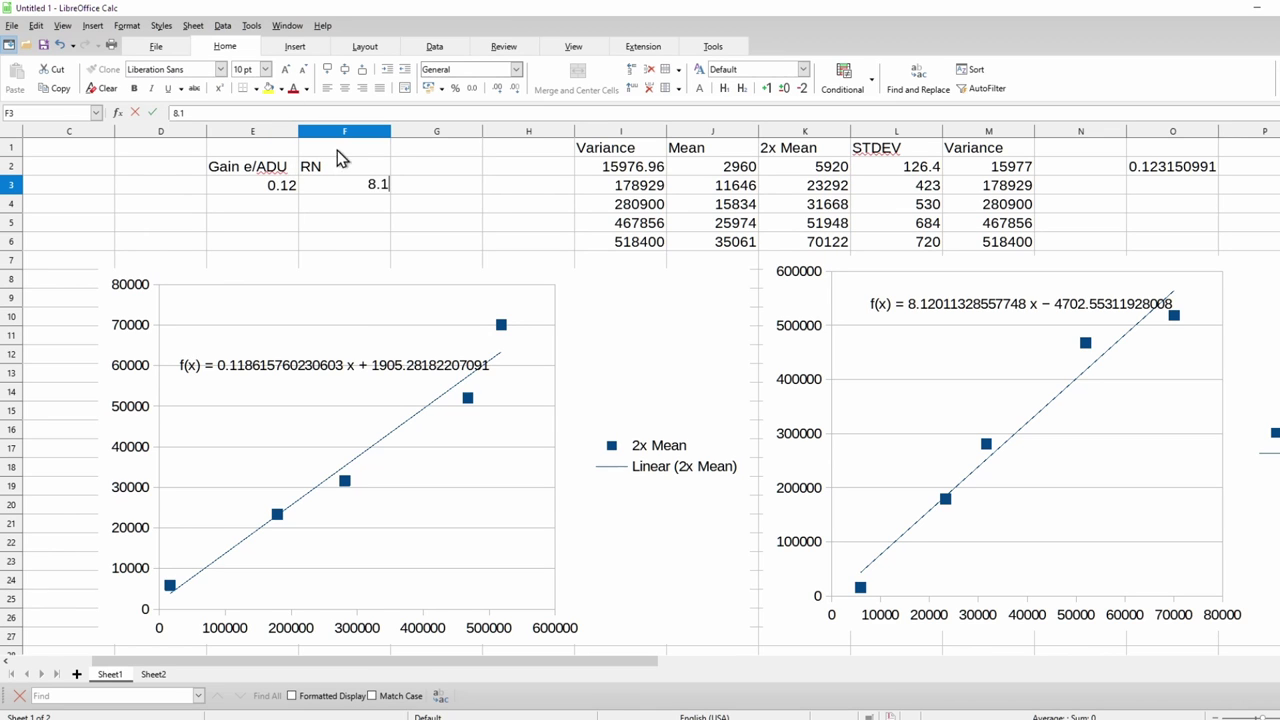
pyautogui.doubleClick(343, 165)
pyautogui.click(432, 170)
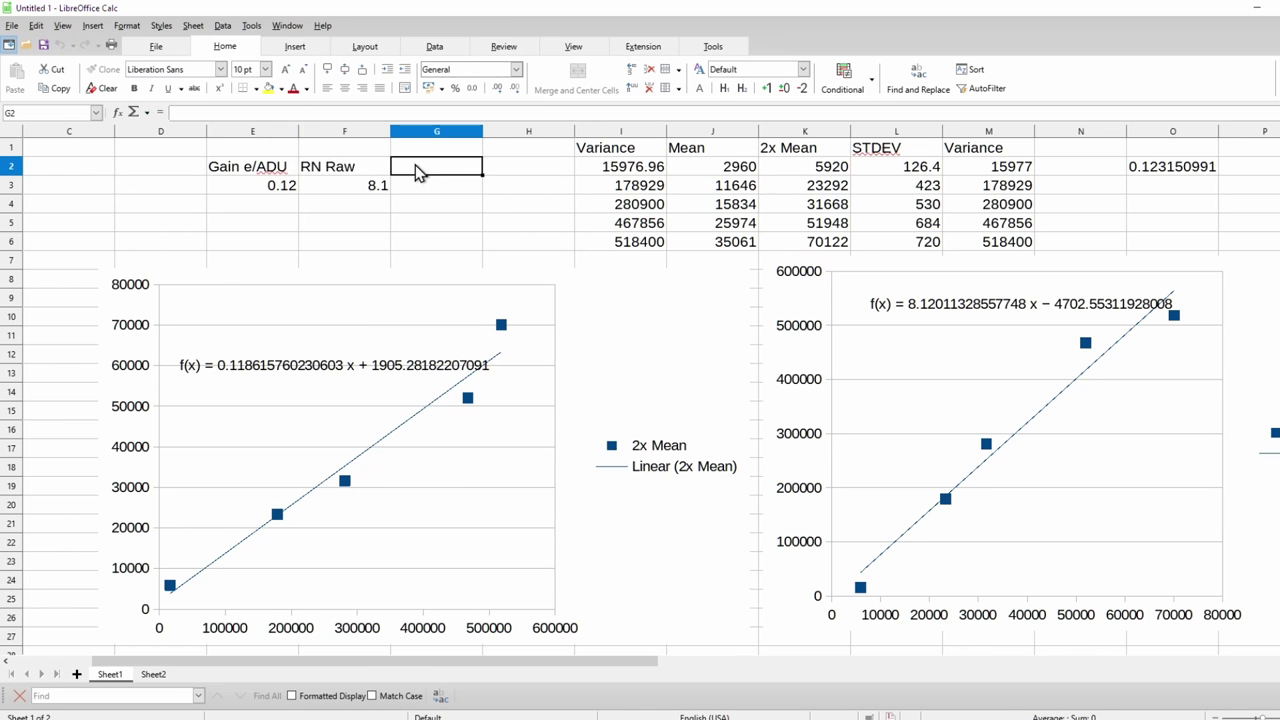
# Add an 'RN electrons' column with formula =F3*E3, giving 0.972
pyautogui.write('RN e')
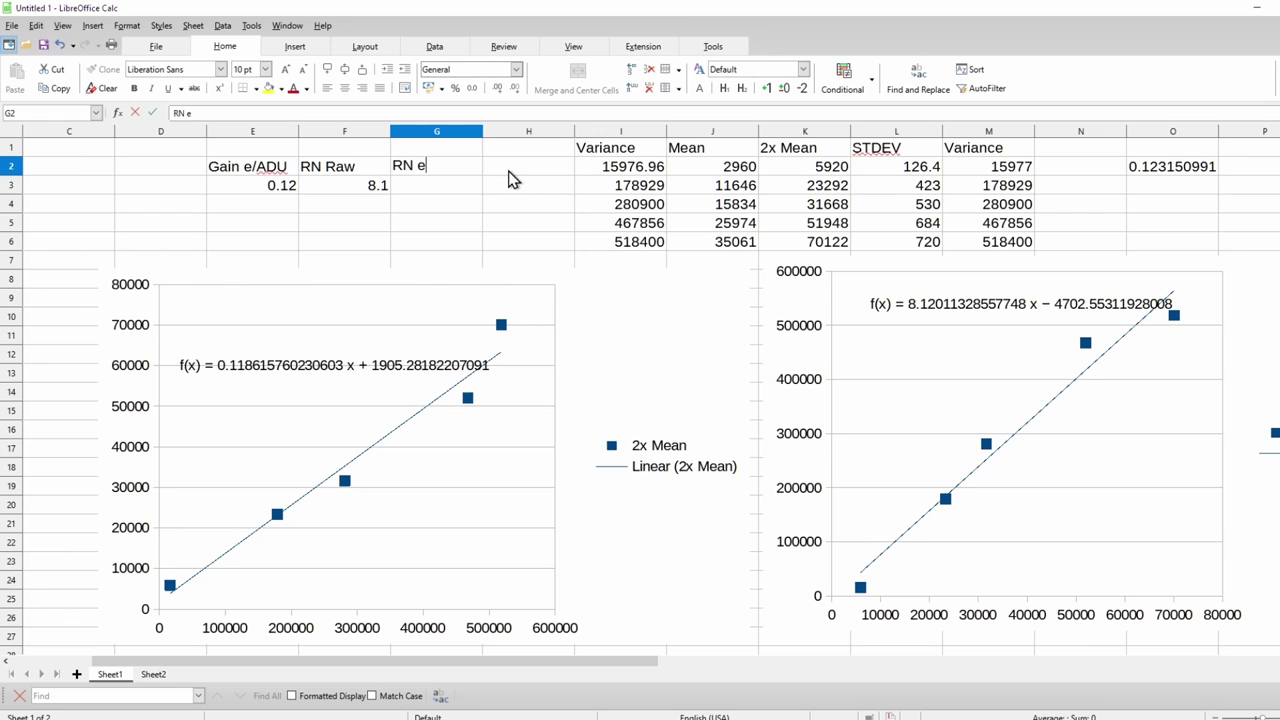
pyautogui.write('lectrons')
pyautogui.press('Return')
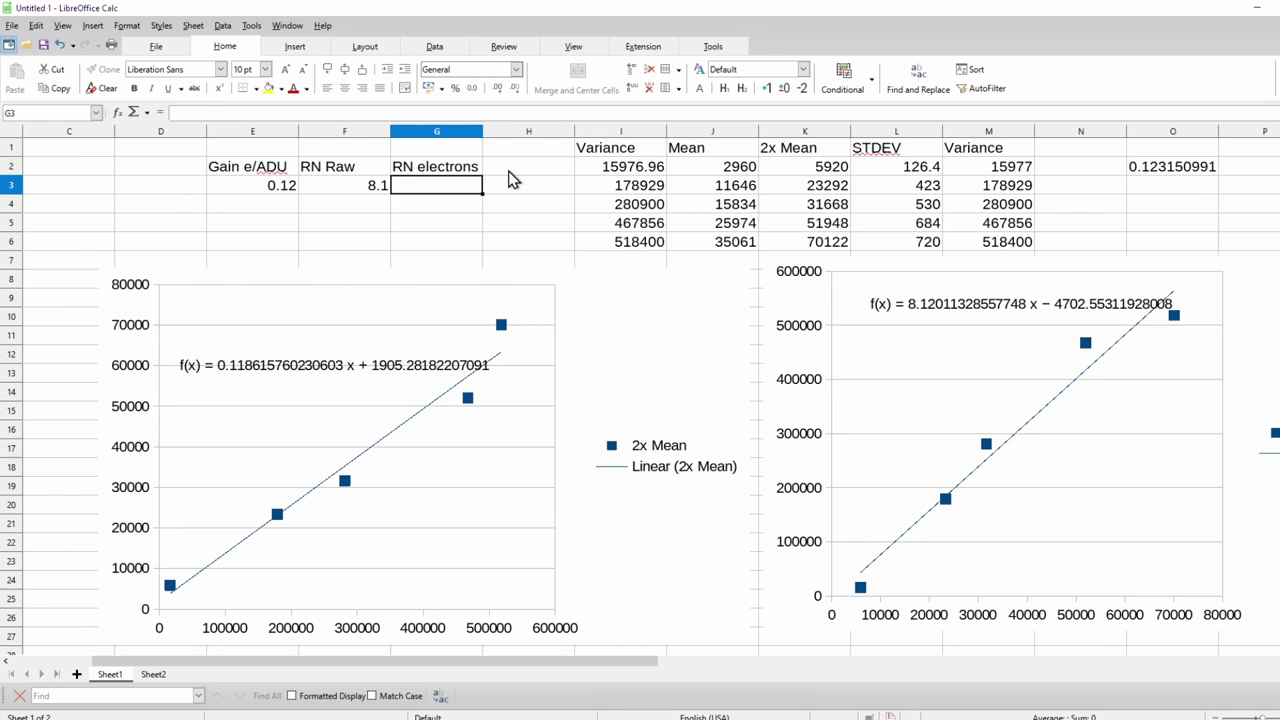
pyautogui.write('=F3*E3')
pyautogui.press('Return')
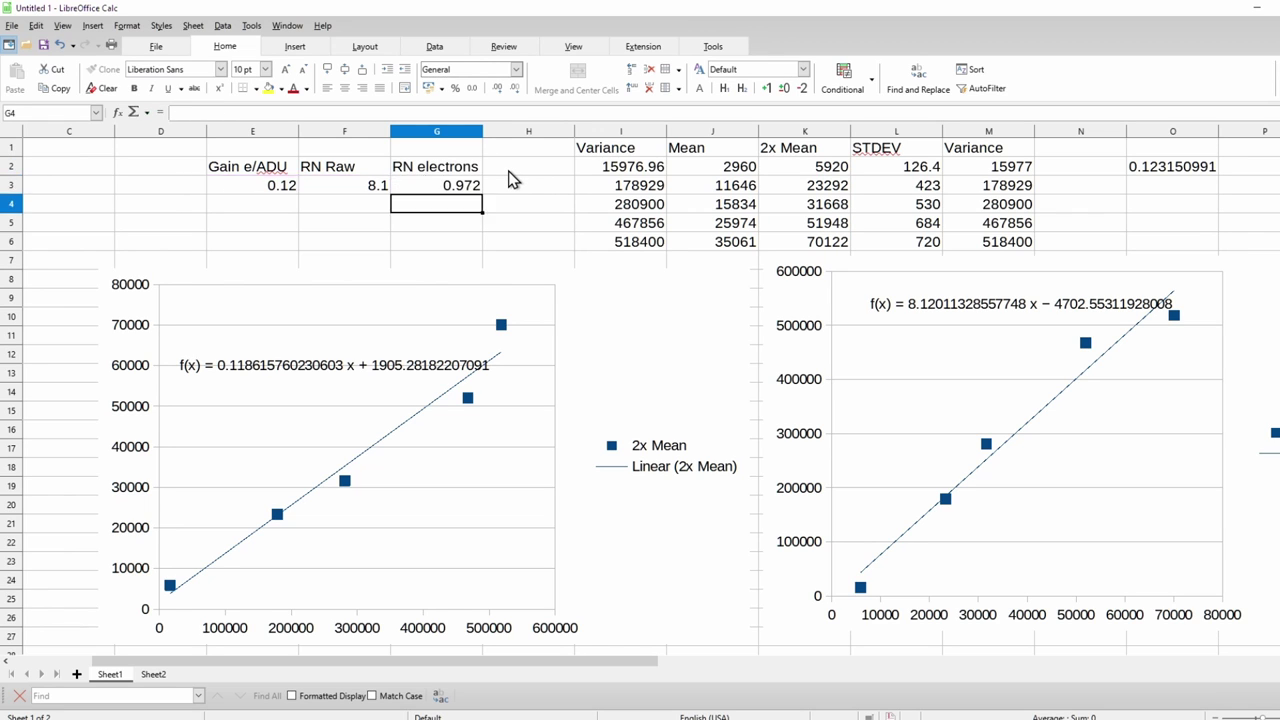
pyautogui.press('Up')
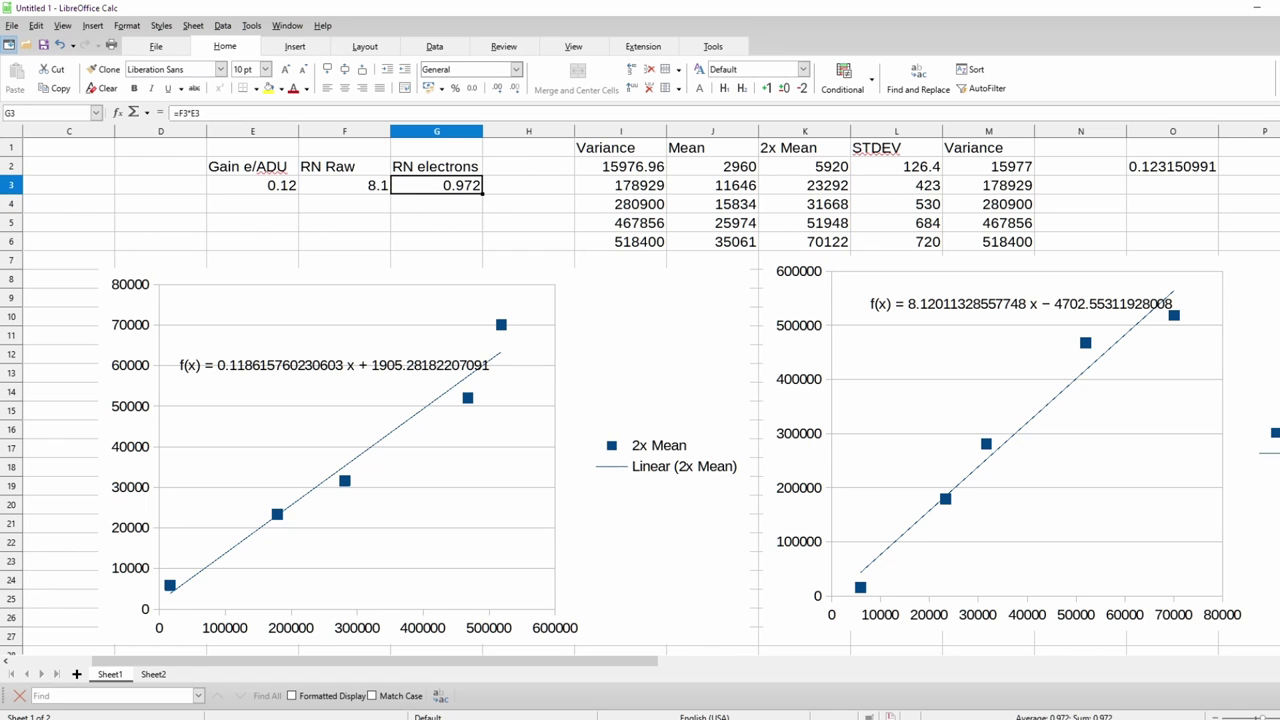